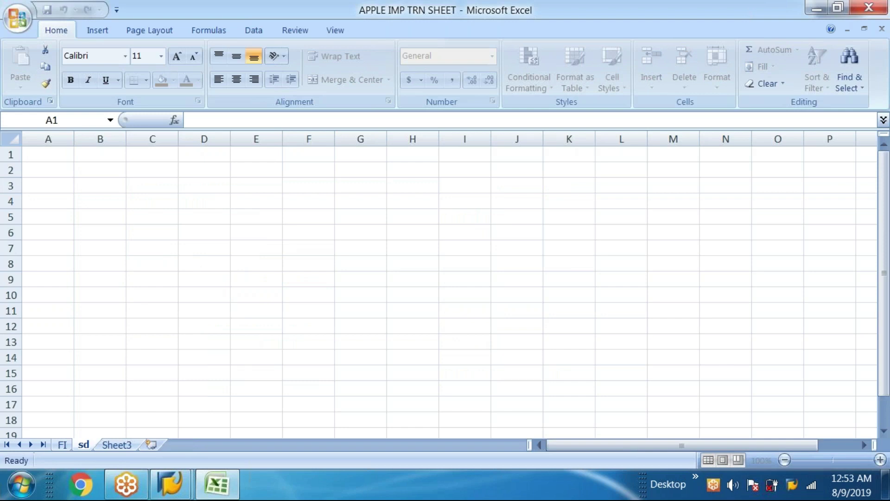
- Rename the sheet to SD and enter the heading SD SETTINGS in cell A2
key("BackSpace")
key("BackSpace")
type("SD")
key("Return")
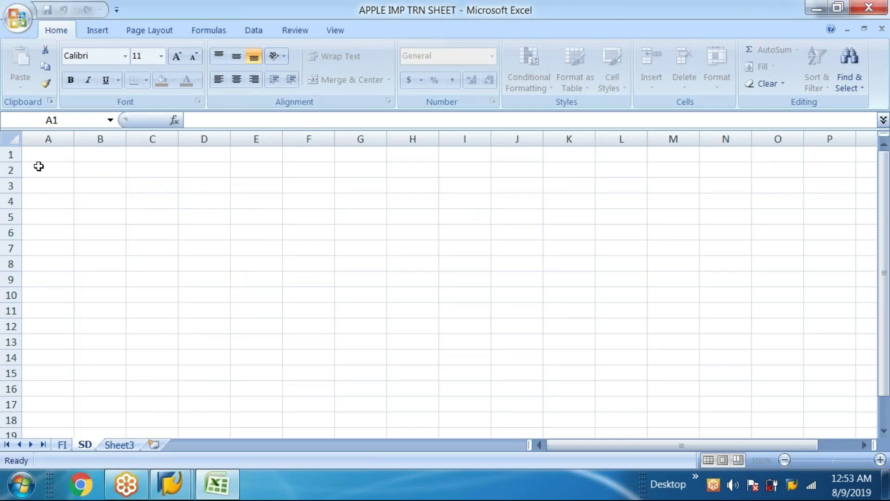
left_click(39, 166)
type("SD SETT")
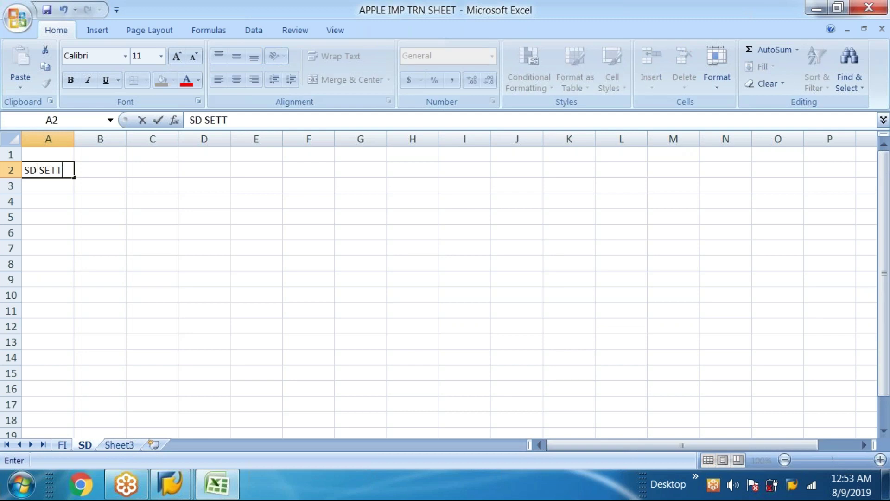
type("INGS")
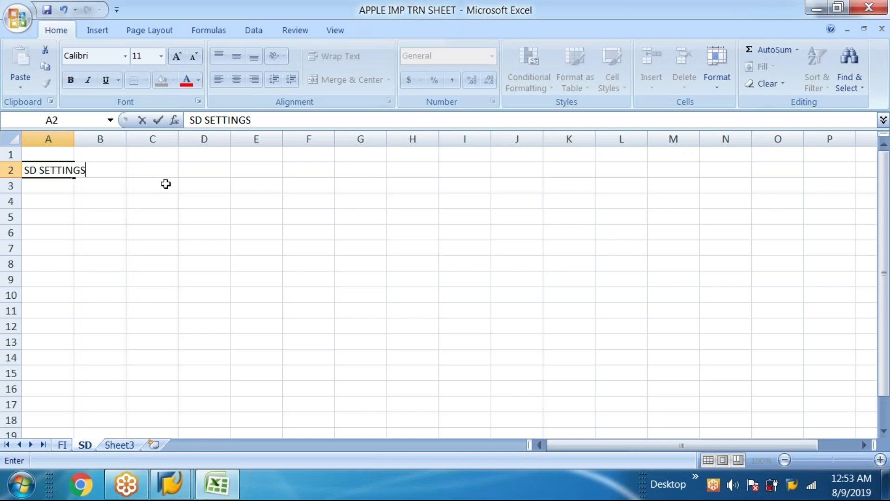
- Save the workbook over its existing file and return to the SAP implementation guide
left_click(218, 491)
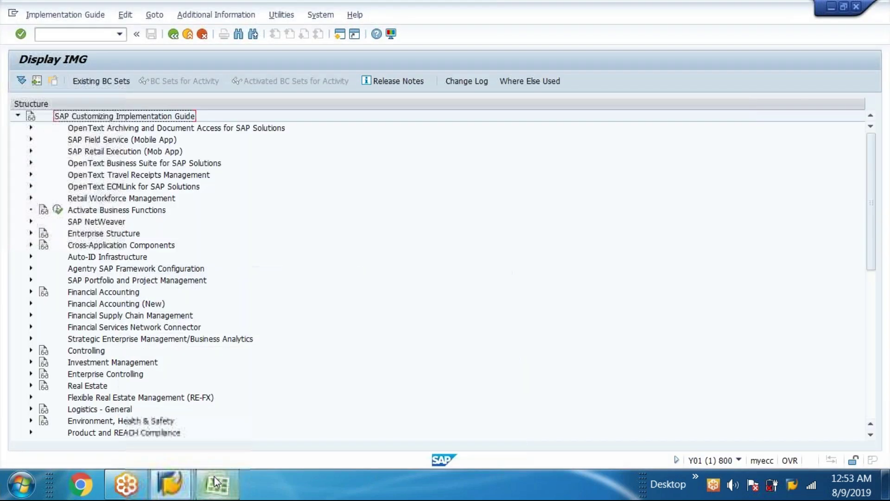
left_click(217, 486)
left_click(18, 23)
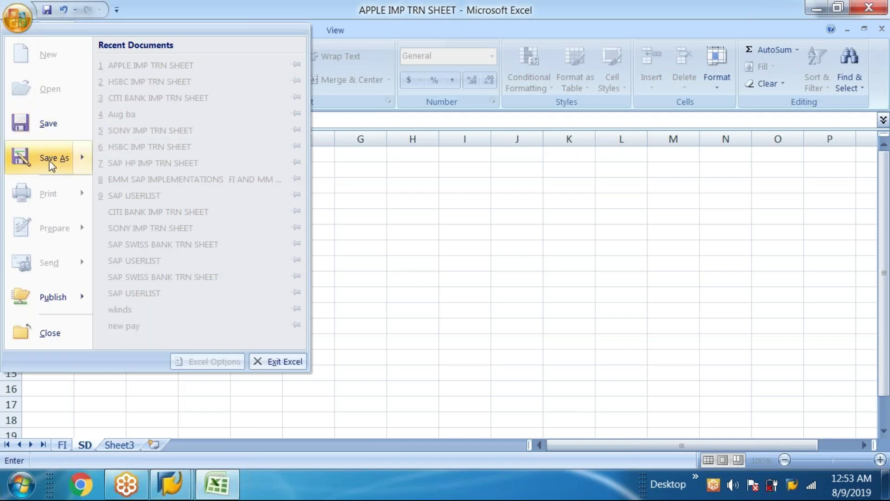
left_click(74, 171)
key("F12")
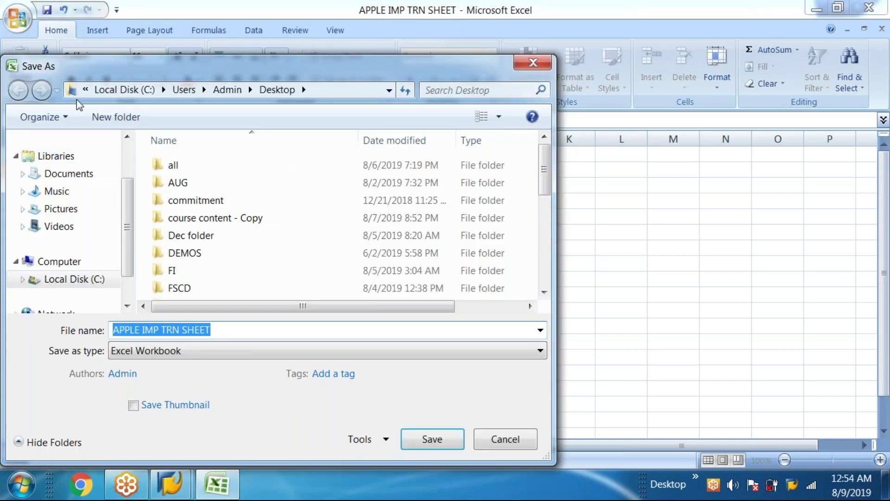
left_click(85, 90)
key("Escape")
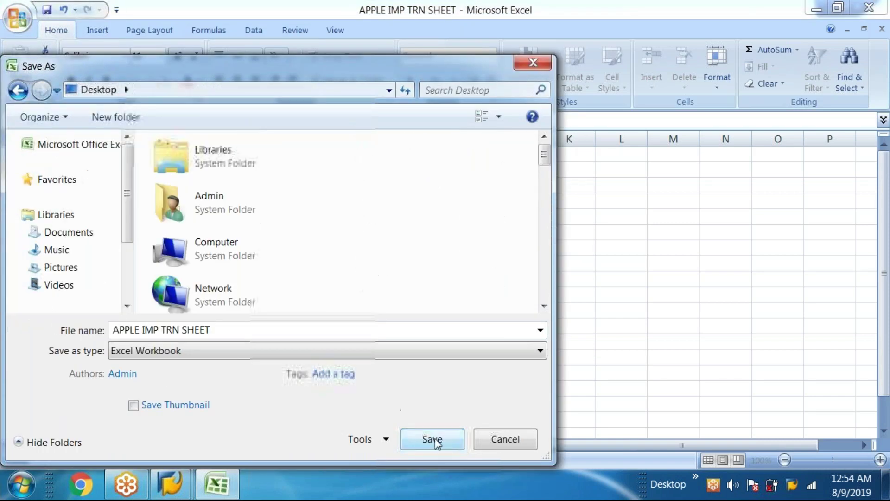
left_click(433, 439)
left_click(498, 246)
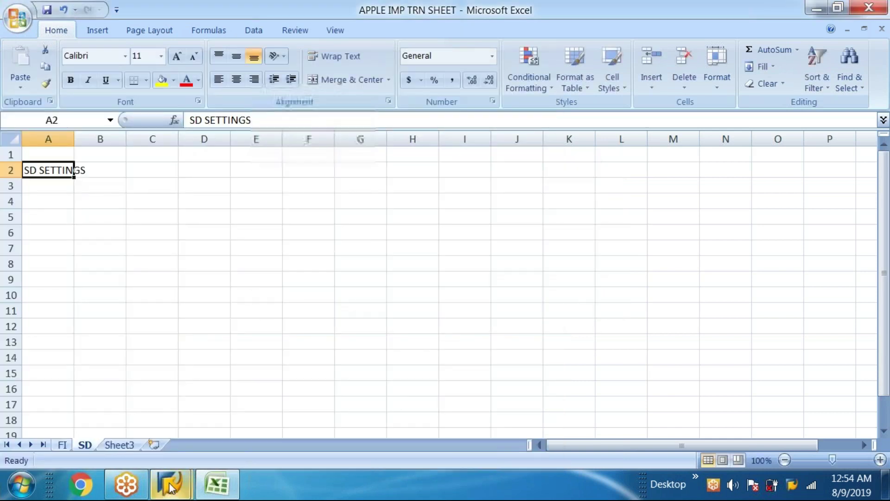
mouse_move(170, 484)
left_click(260, 399)
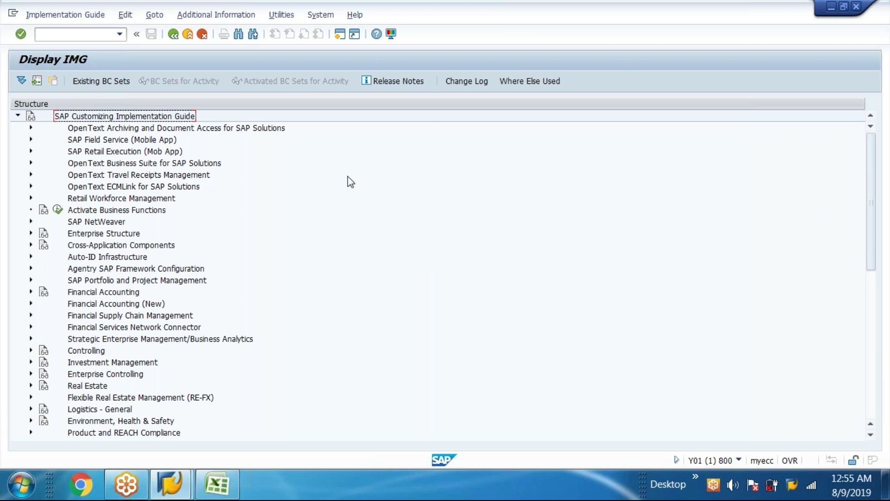
- Expand Enterprise Structure > Definition > Sales and Distribution and open Define Sales Organization
left_click(31, 234)
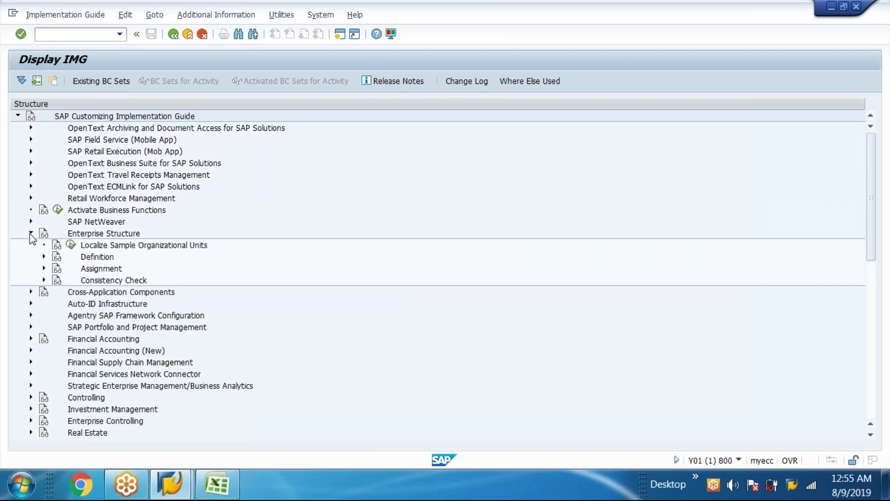
left_click(44, 257)
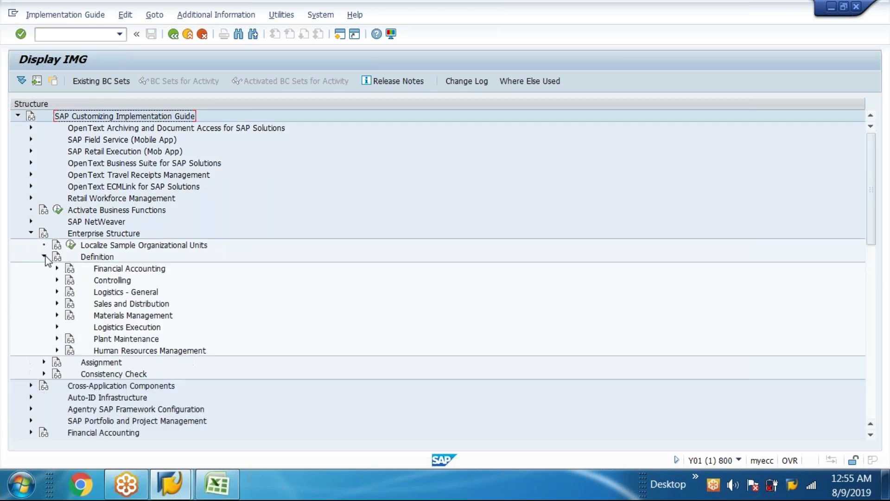
left_click(114, 306)
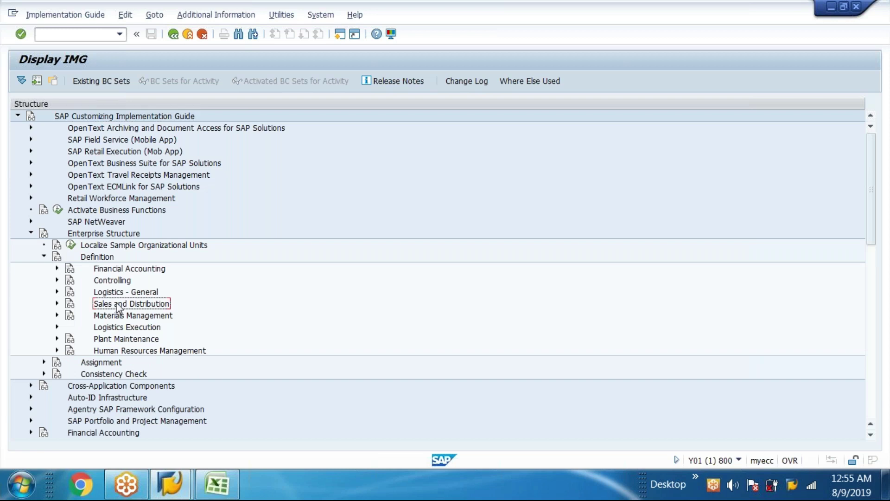
left_click(57, 303)
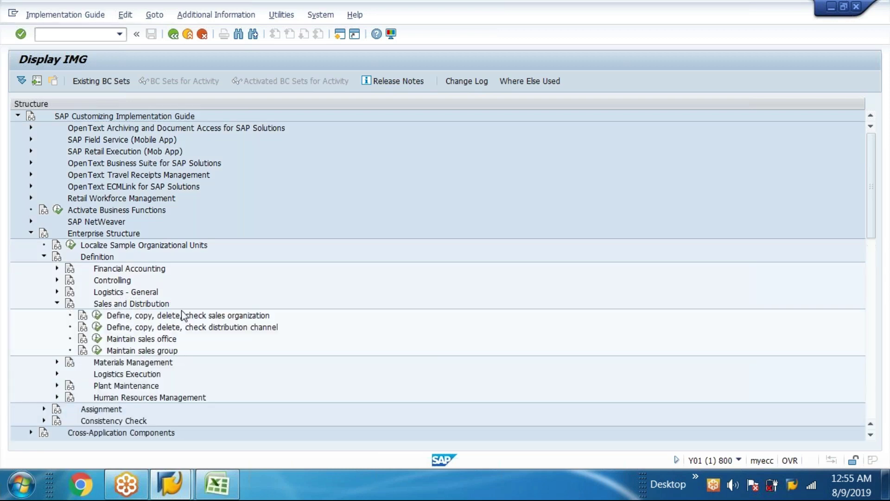
scroll(259, 312, "down", 3)
left_click(185, 258)
left_click(97, 257)
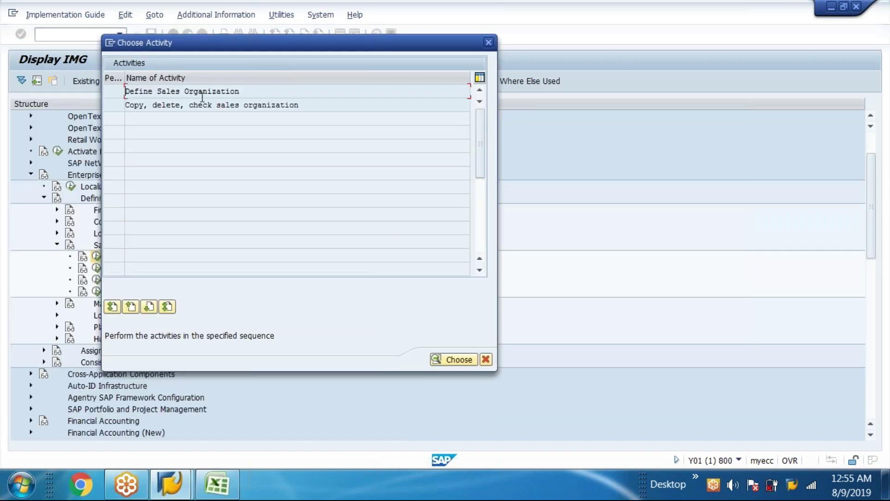
double_click(231, 91)
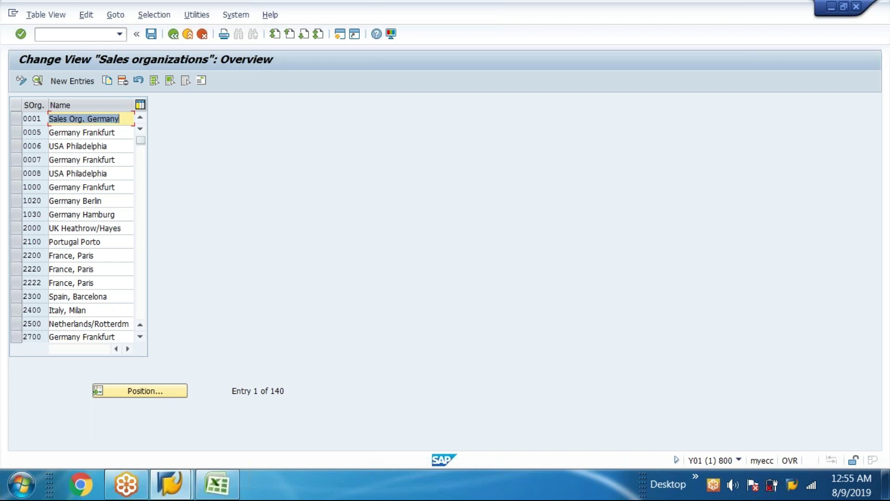
- Add a new sales organization with key APNW and name APPLE NW SALES ORG
left_click(72, 81)
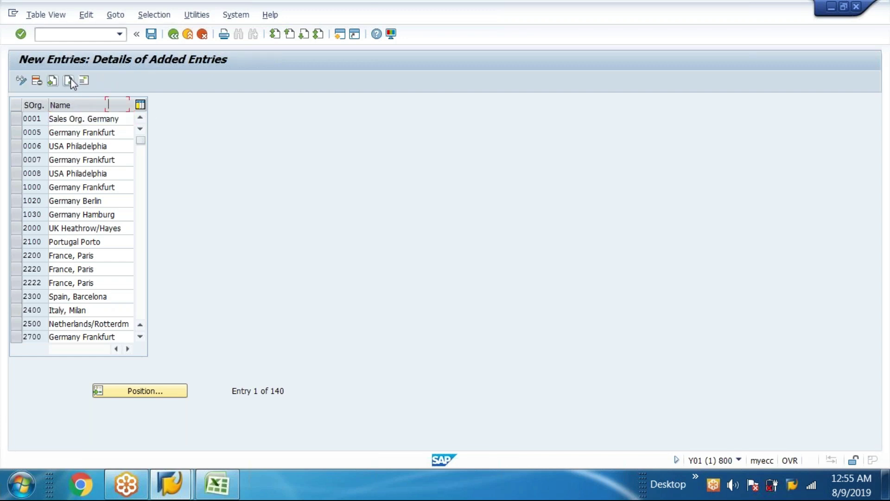
type("app")
key("BackSpace")
key("BackSpace")
key("BackSpace")
type("A")
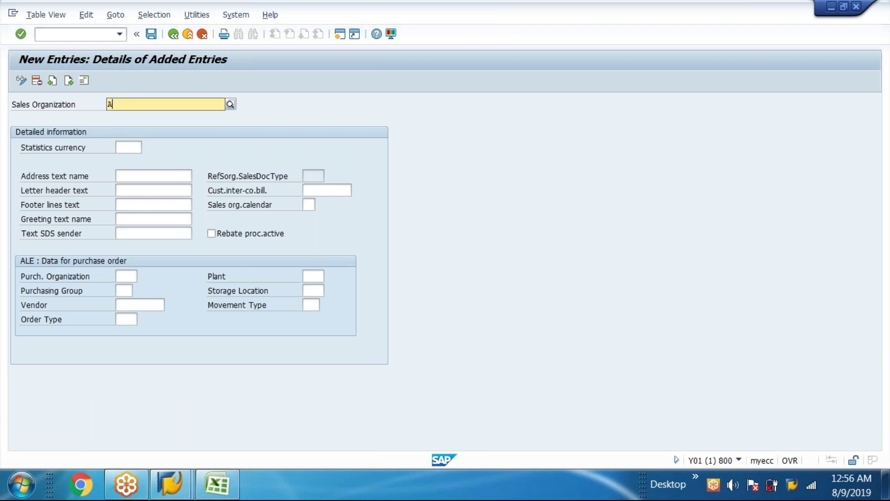
type("PPNW")
key("BackSpace")
key("BackSpace")
key("BackSpace")
type("N")
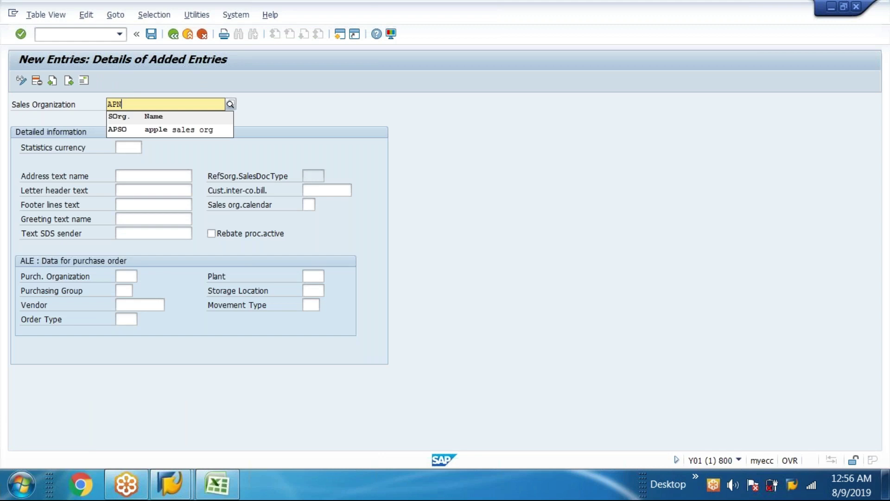
type("W")
key("Return")
left_click(176, 104)
type("APPK")
key("BackSpace")
type("LE N")
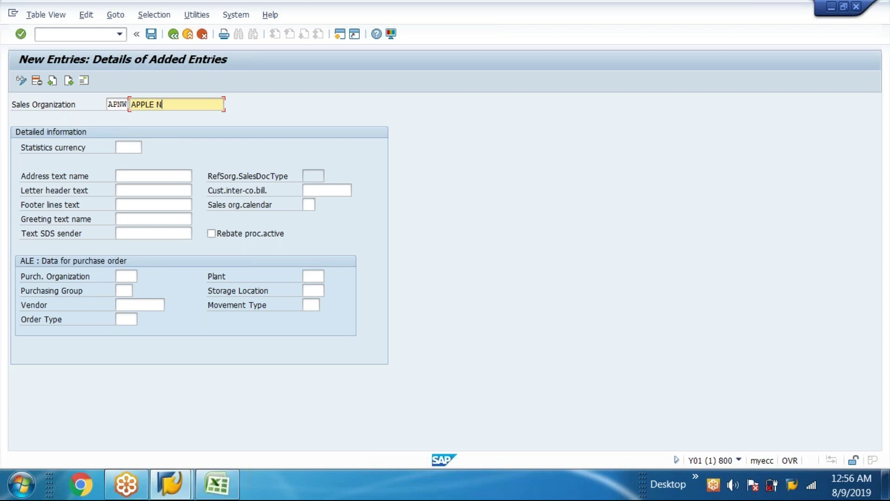
type("W SALES ORG")
- Set statistics currency USD, save, and acknowledge the currency warning
left_click(123, 148)
type("USD")
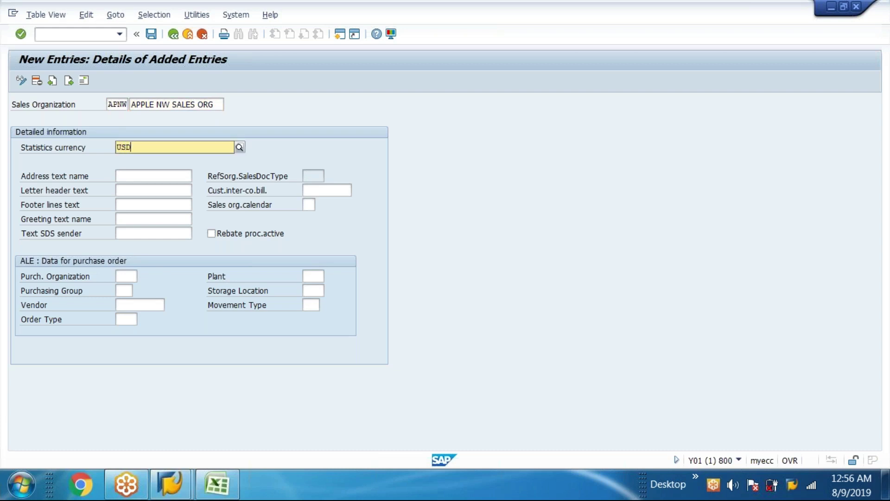
left_click(151, 34)
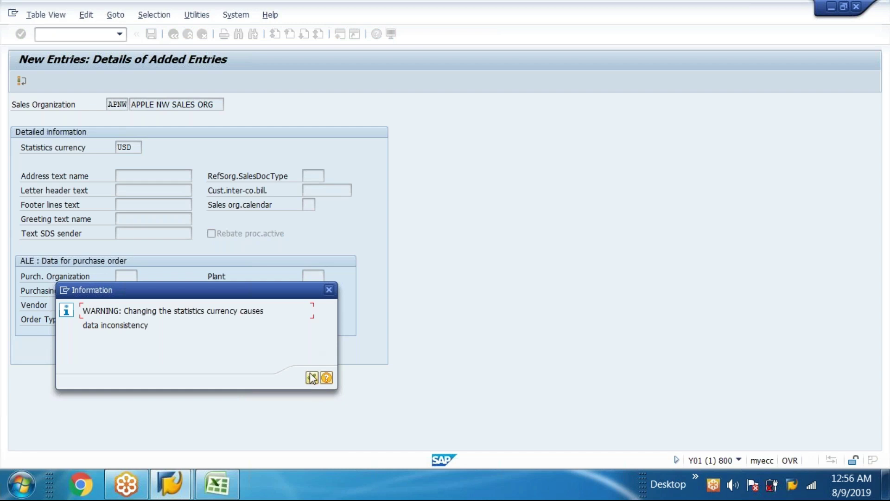
left_click(312, 378)
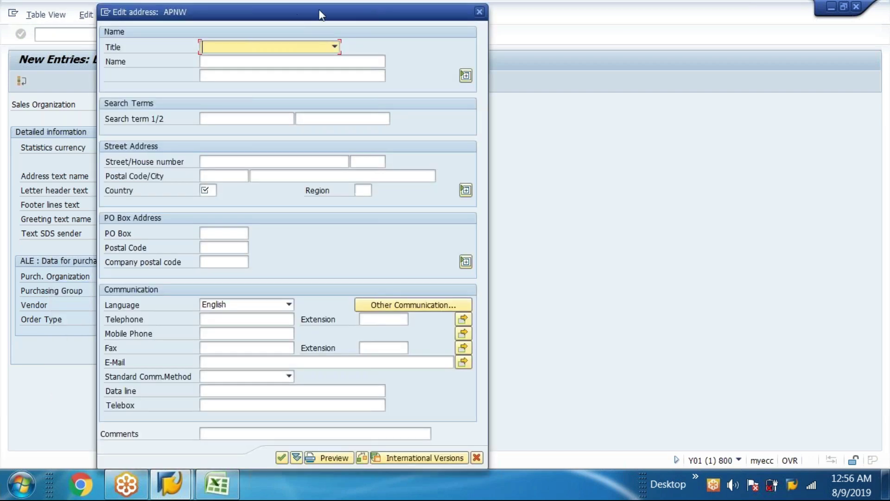
- Enter street KINGS STREET 111, postal code 23456 and country US
left_click_drag(297, 12, 421, 12)
left_click(365, 113)
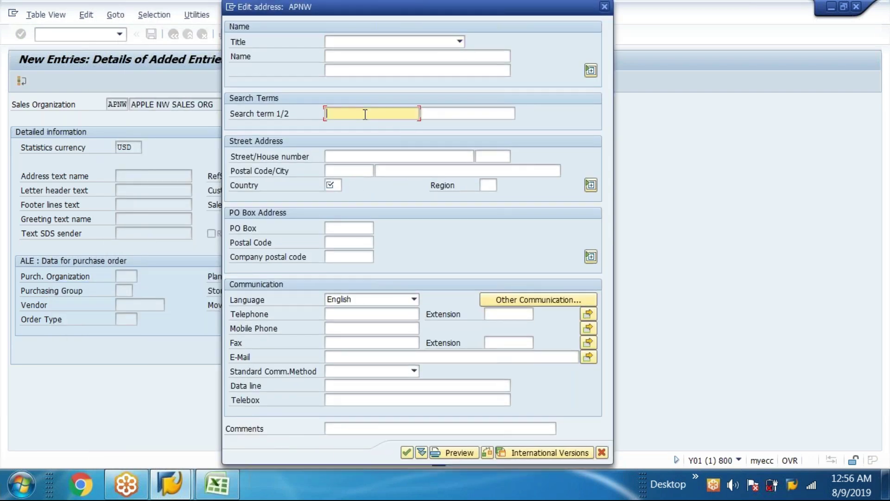
left_click(353, 55)
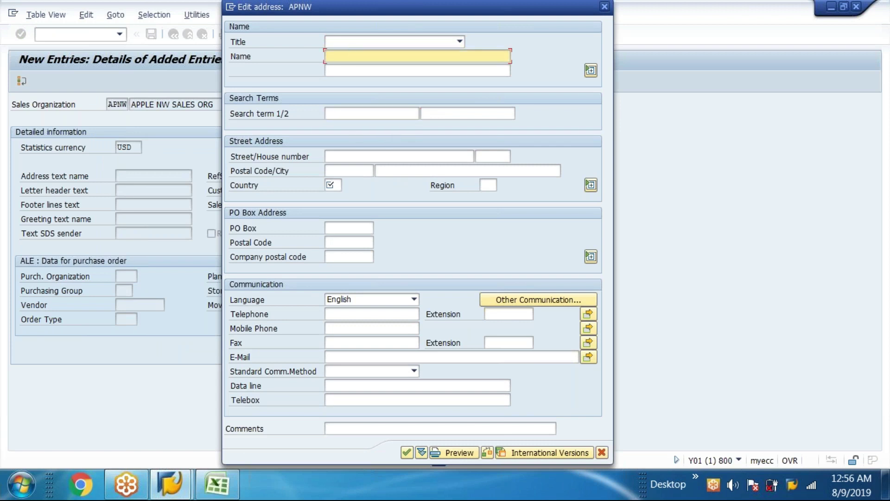
left_click(351, 159)
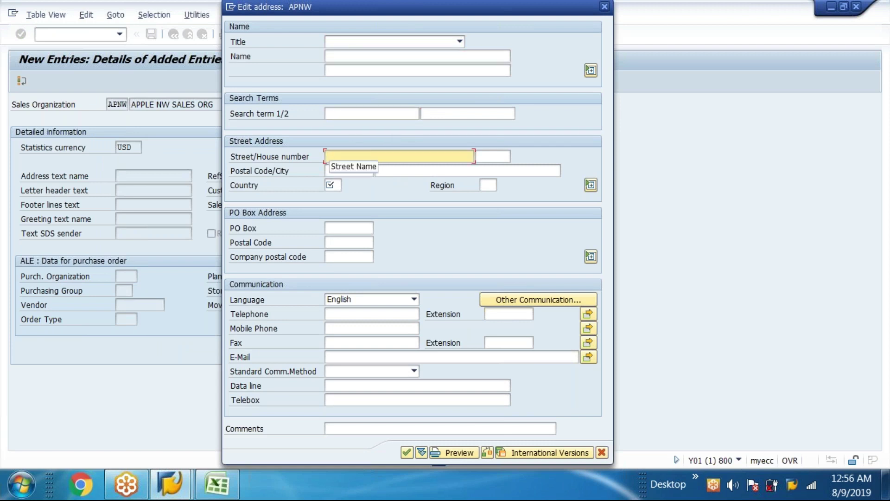
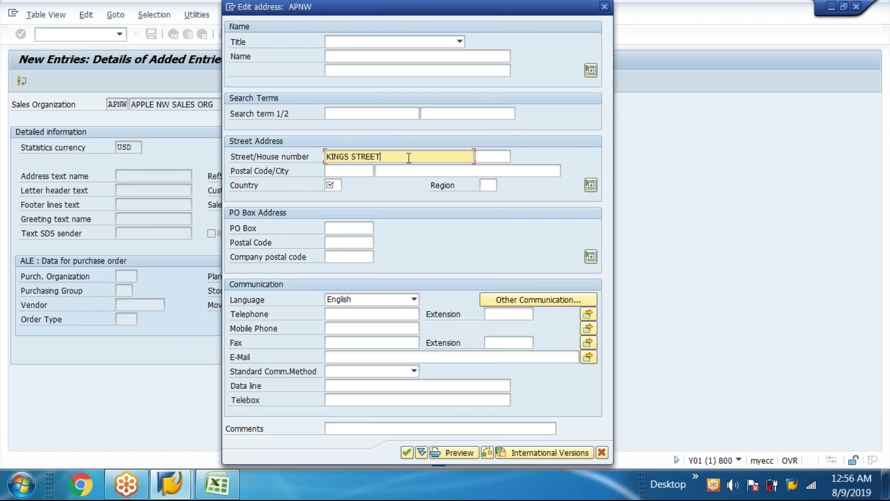
left_click(502, 156)
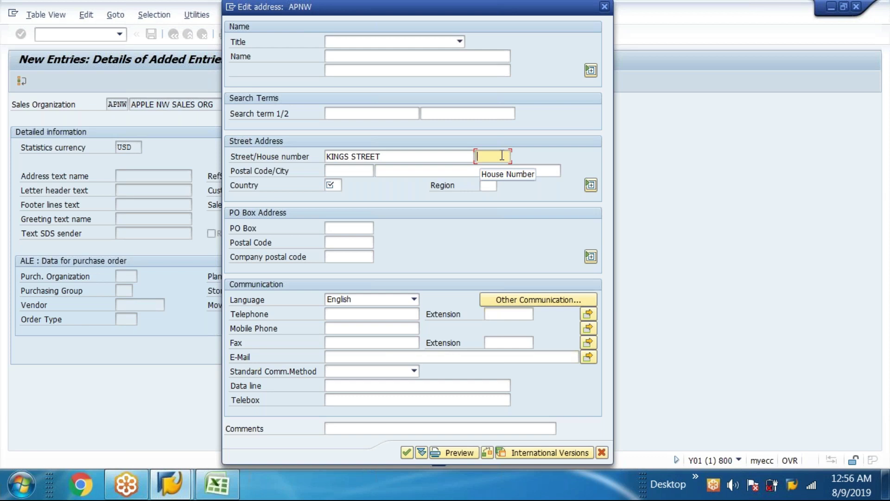
type("111")
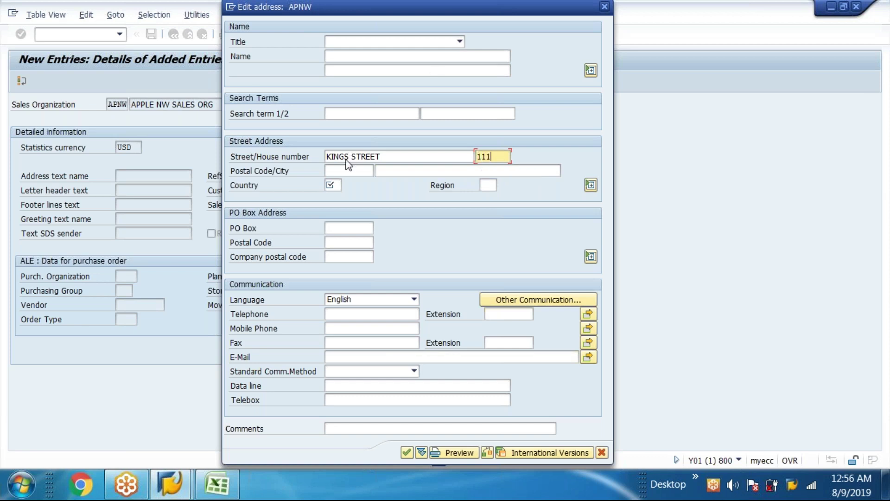
left_click(345, 171)
type("23456")
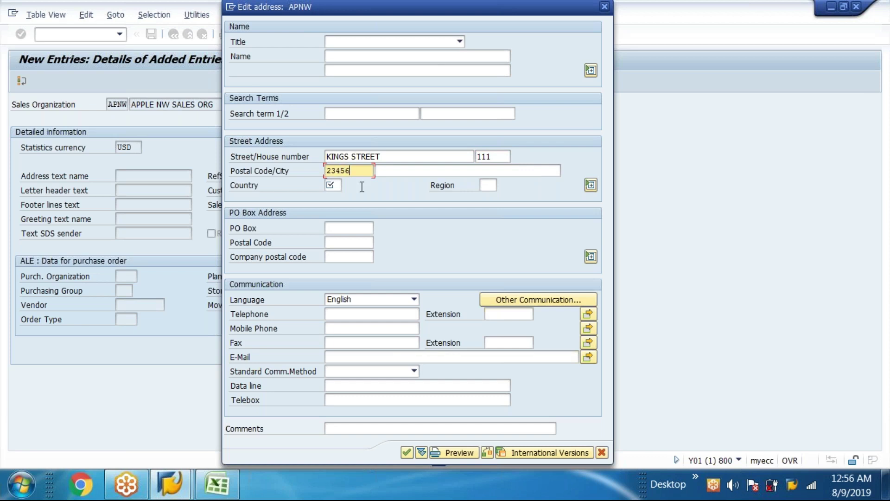
key("Tab")
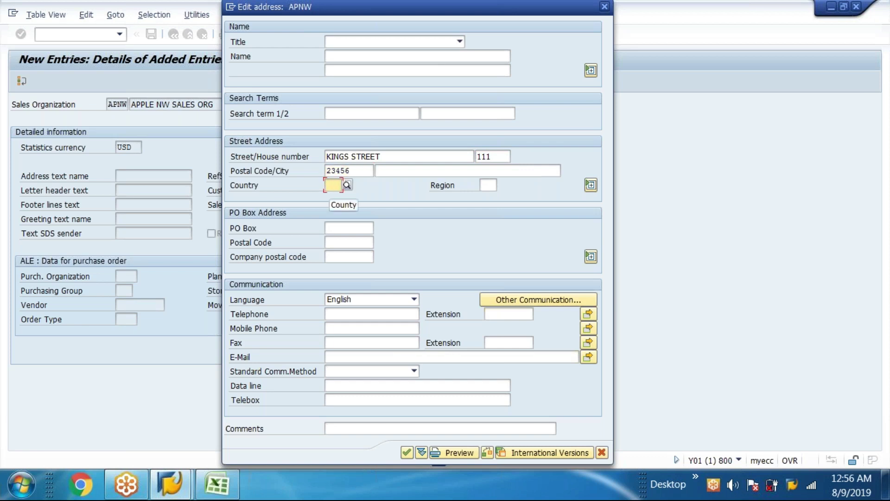
type("US")
key("Return")
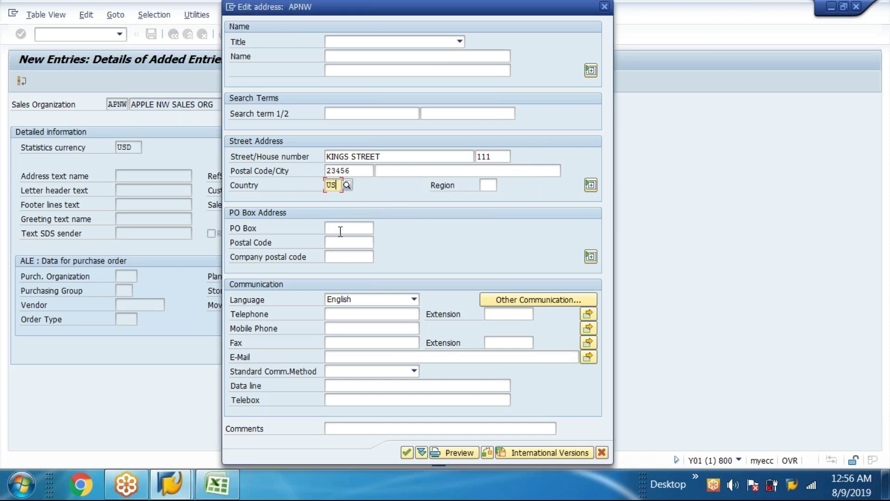
- Fill the PO box and its postal code with the suggested 23456
left_click(339, 228)
type("2")
left_click(339, 240)
key("Tab")
type("2")
left_click(340, 256)
- Fill the telephone, mobile and fax numbers with the suggested values
left_click(358, 324)
left_click(358, 314)
type("2")
left_click(356, 328)
left_click(356, 329)
type("2")
left_click(352, 342)
left_click(350, 342)
type("0")
left_click(351, 350)
- Enter the contact e-mail address, accept the address details, and save the entries
left_click(351, 358)
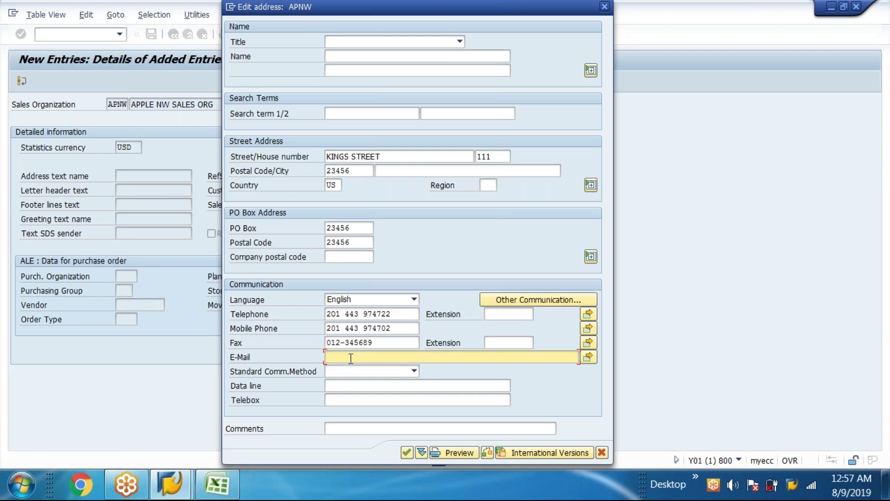
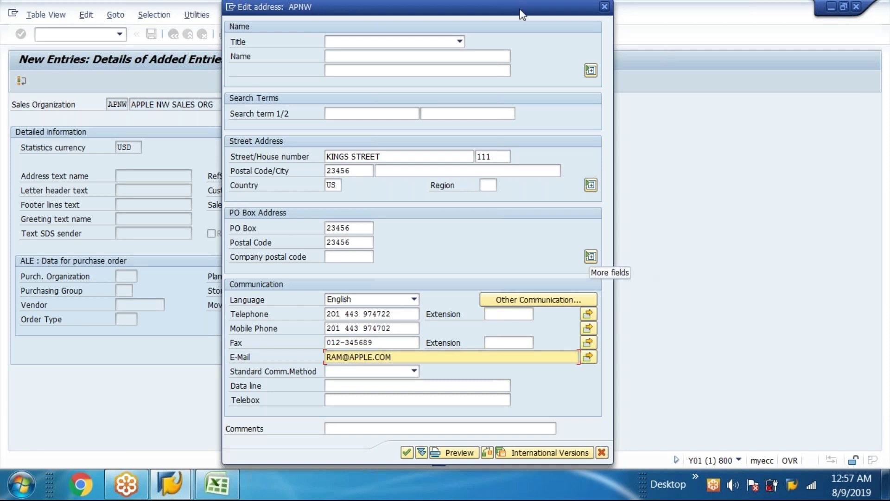
left_click_drag(544, 3, 458, 1)
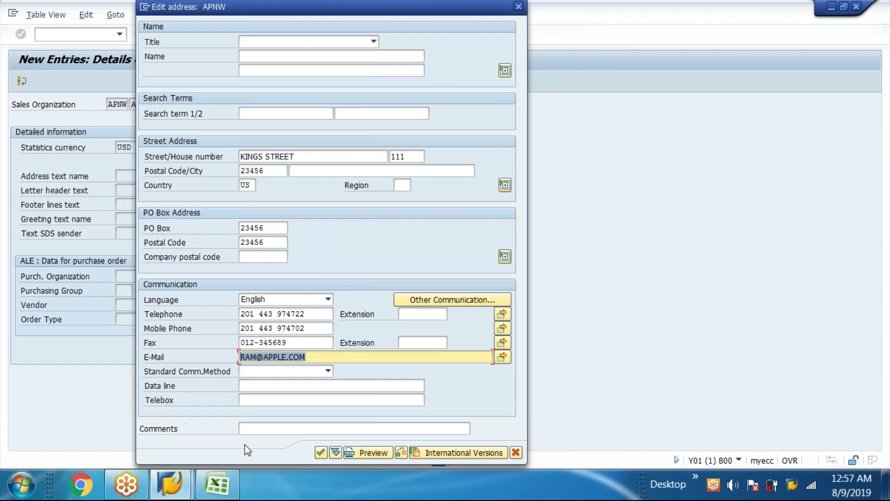
left_click(322, 453)
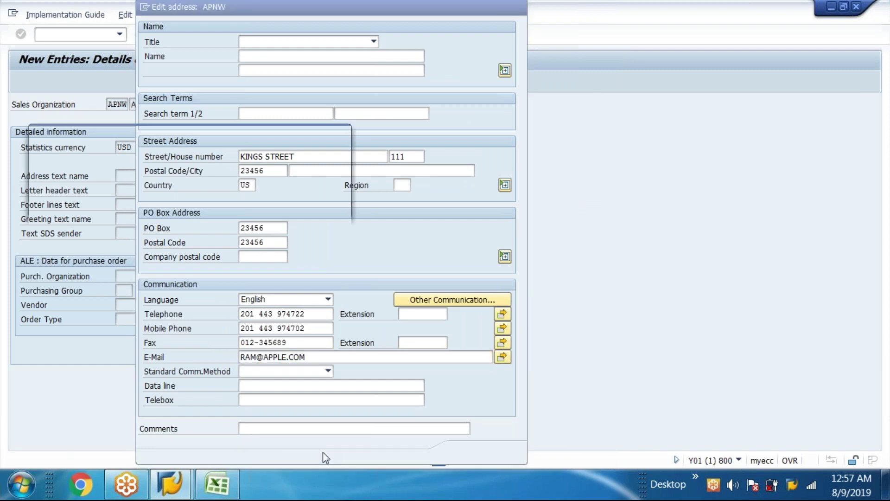
key("ctrl+s")
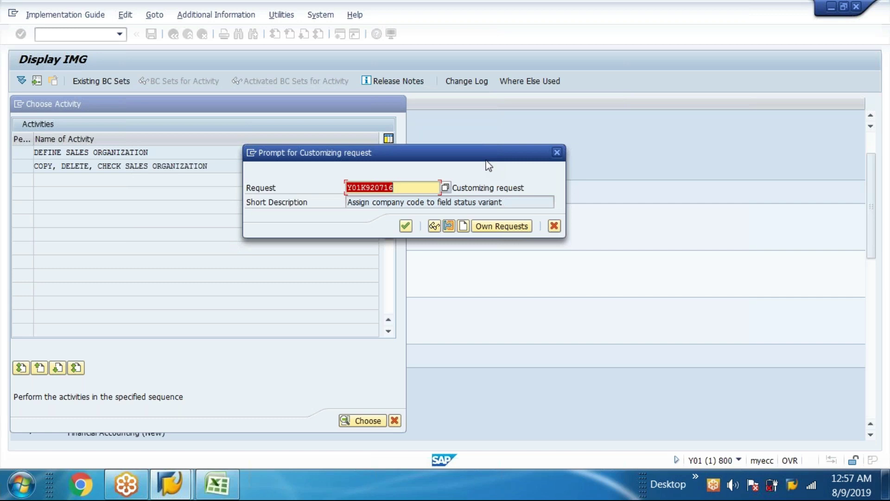
- Create customizing request Y01K920746 titled 'Define sales organisations' and switch to Excel
left_click(463, 226)
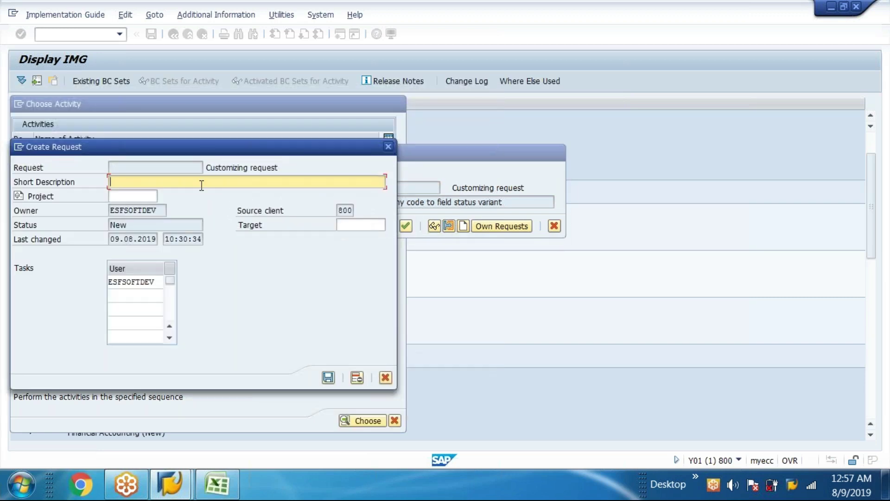
type("Define sales organisations")
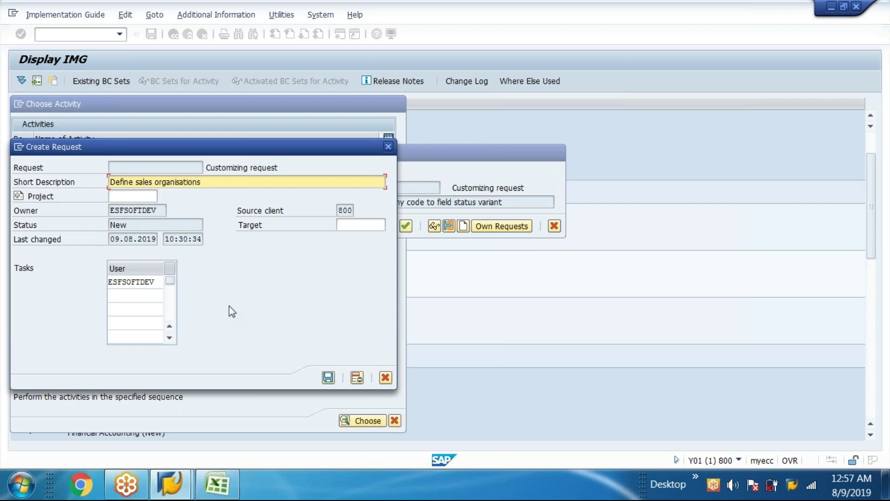
left_click(328, 377)
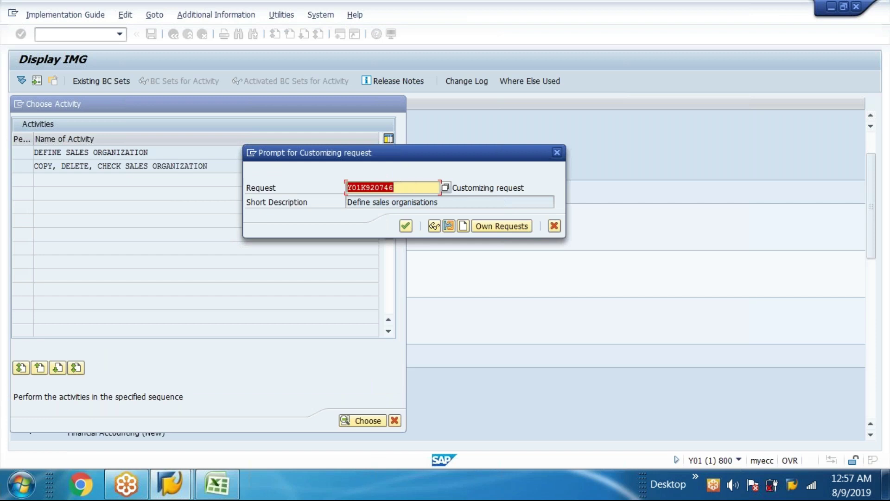
left_click(216, 483)
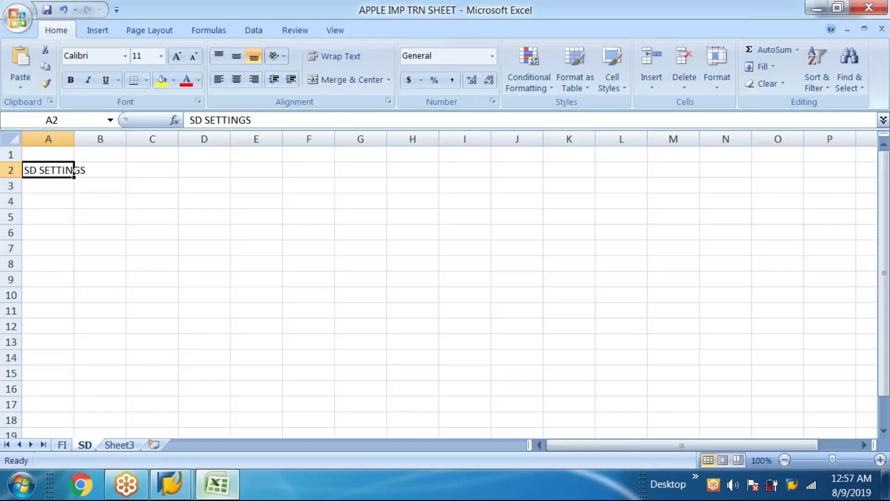
- Log request Y01K920746 in H3 and description Define sales organisations in C3
left_click(400, 183)
double_click(400, 183)
type("Y01K920746")
left_click(143, 190)
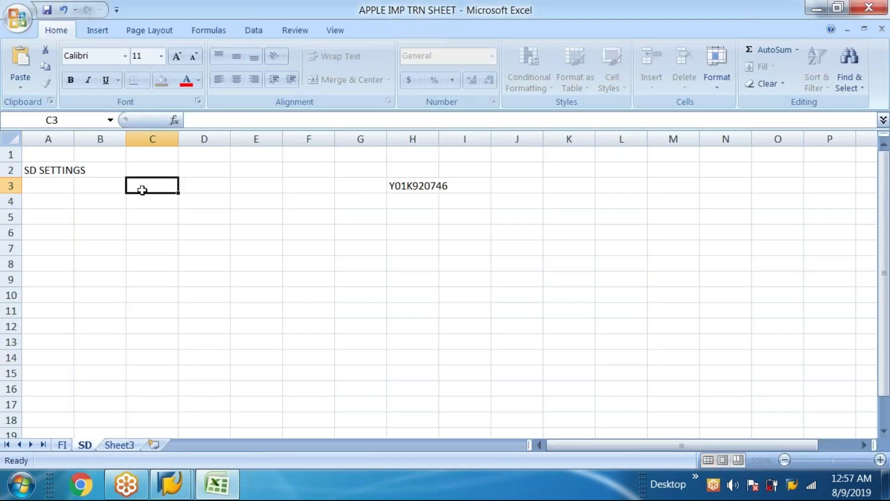
left_click(217, 484)
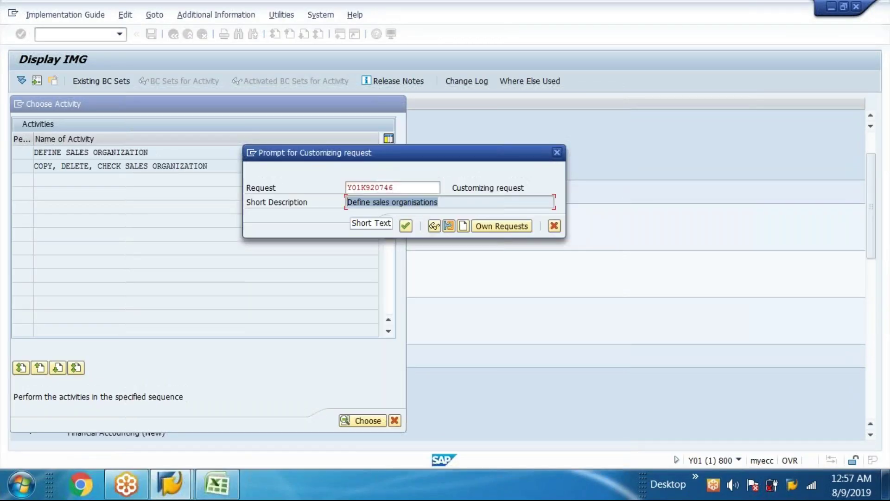
left_click(217, 484)
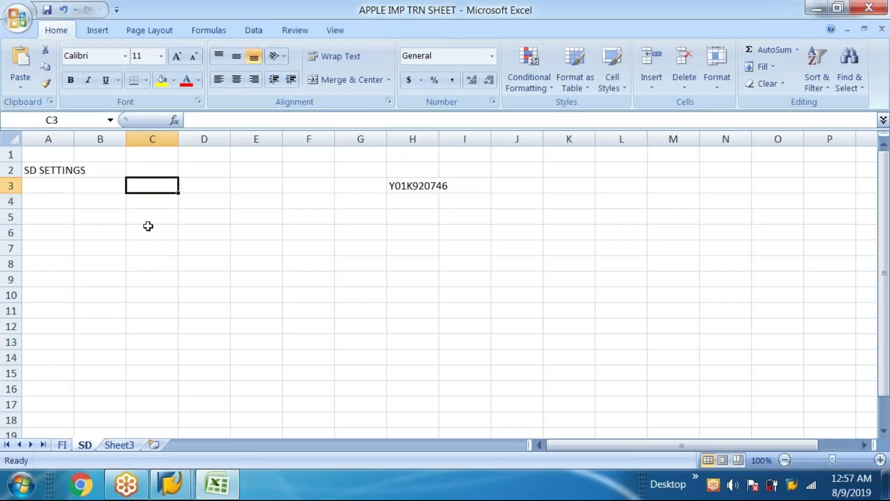
double_click(150, 186)
type("Define sales organisations")
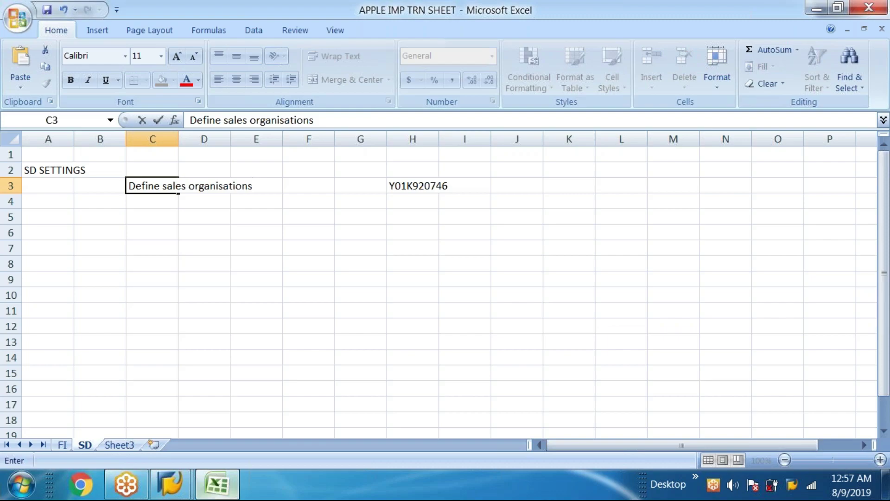
- Confirm saving under the new request and return to the sales organizations overview
left_click(217, 483)
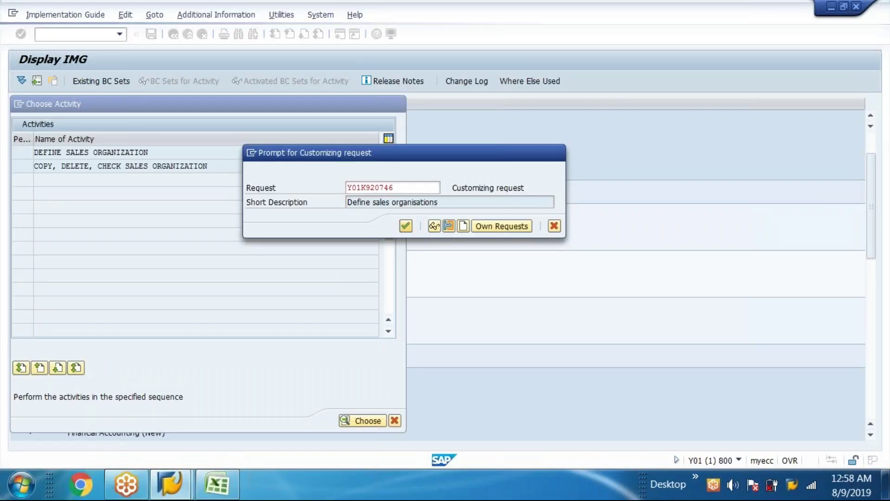
key("Return")
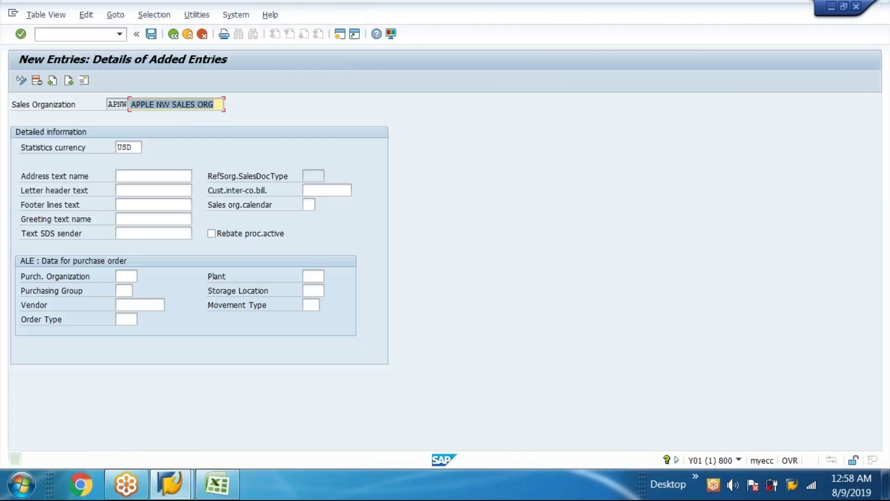
left_click(174, 34)
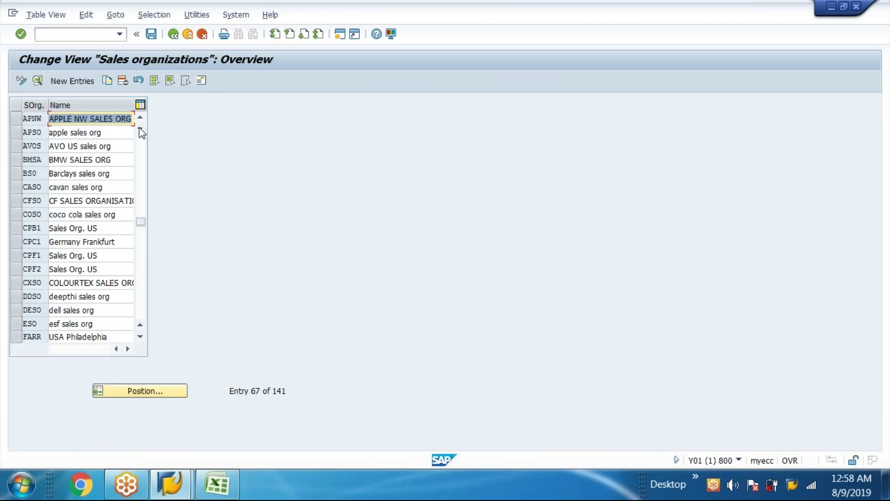
left_click(80, 119)
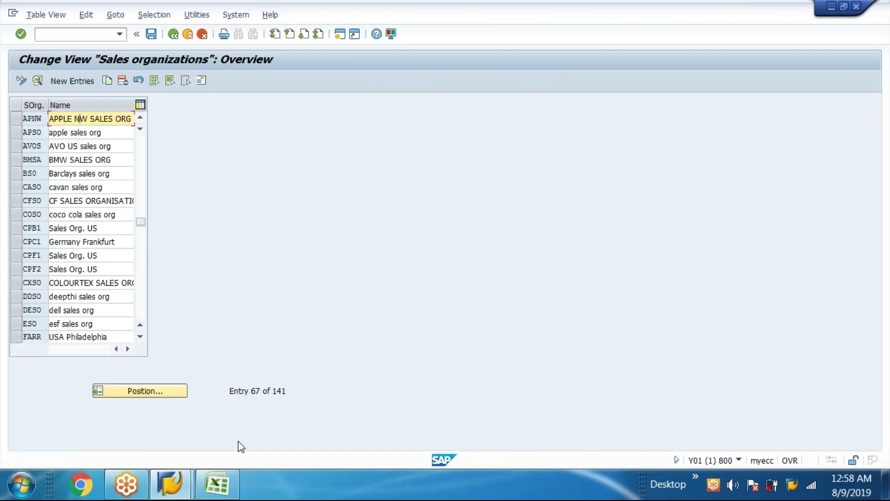
- Enter APNW in cell J3, then leave the SAP sales organizations table
left_click(217, 483)
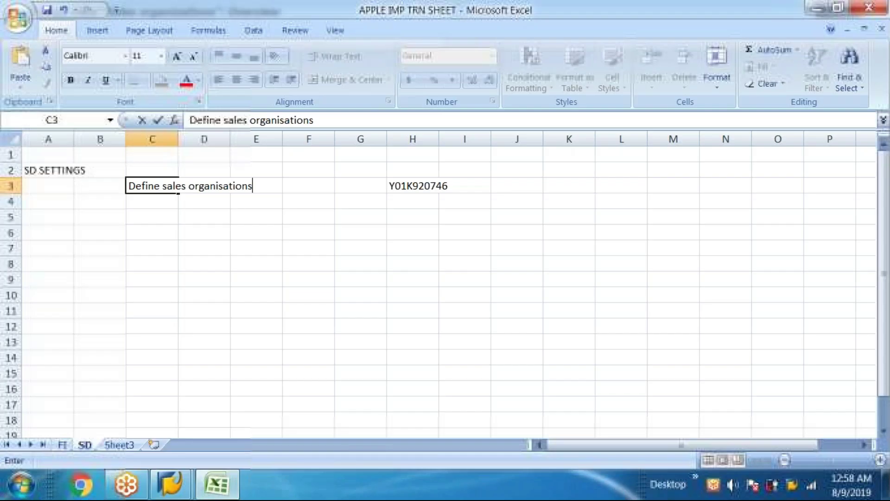
double_click(506, 185)
type("apnw")
key("BackSpace")
key("BackSpace")
key("BackSpace")
key("BackSpace")
type("APNW")
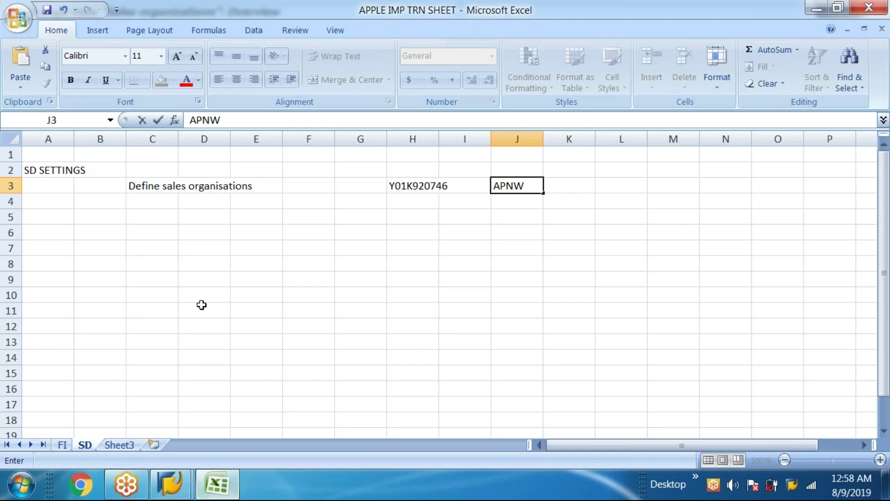
left_click(510, 213)
left_click(513, 197)
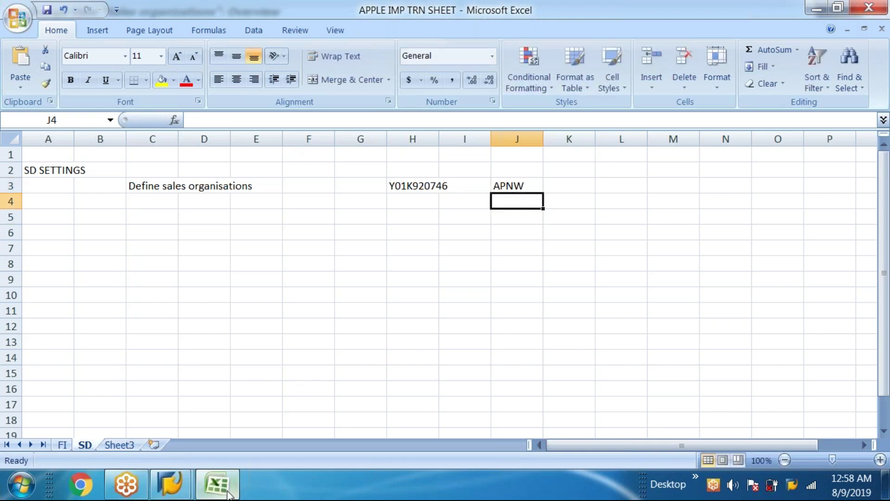
left_click(228, 493)
left_click(173, 34)
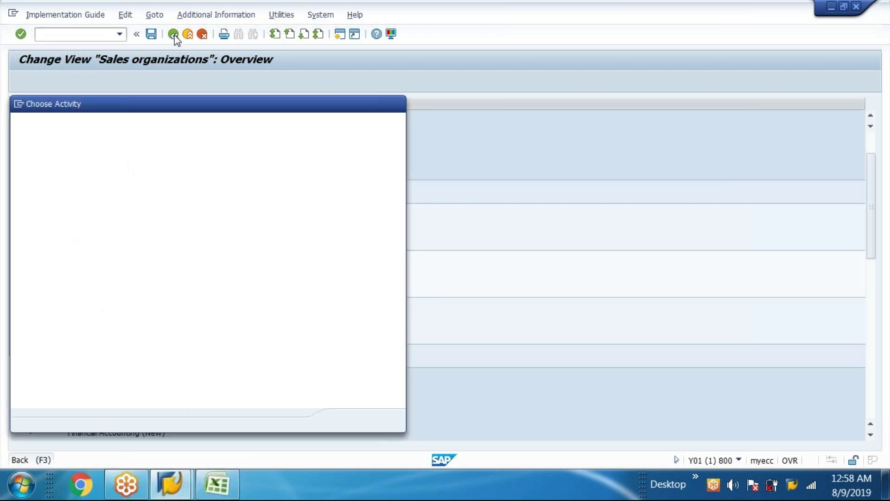
- Run the distribution channel IMG activity and open Define distribution channel
left_click(397, 103)
left_click(212, 268)
left_click(96, 268)
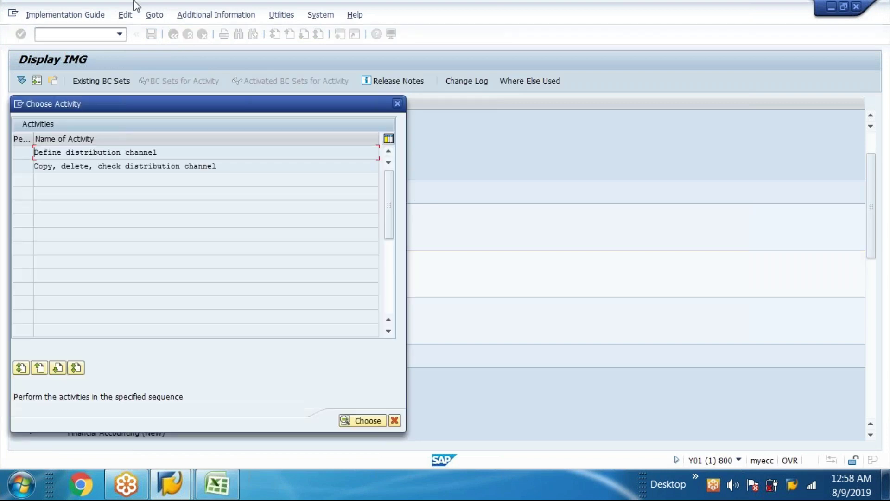
left_click_drag(204, 97, 308, 85)
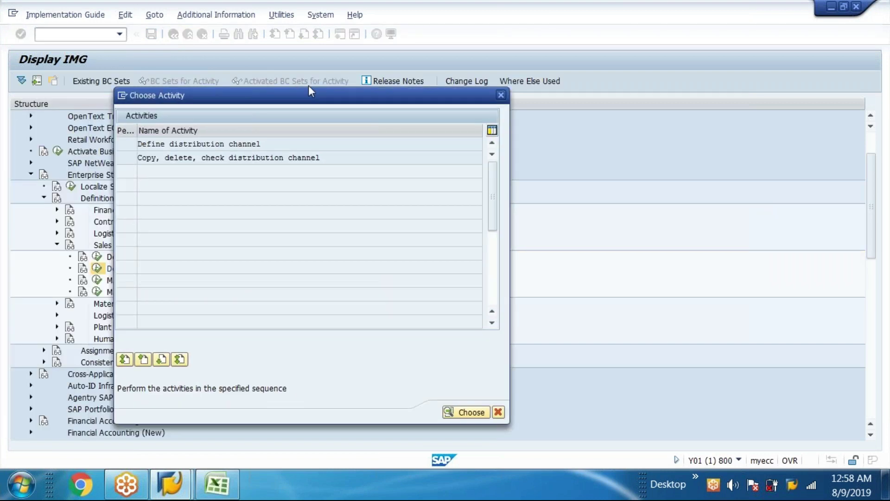
double_click(252, 135)
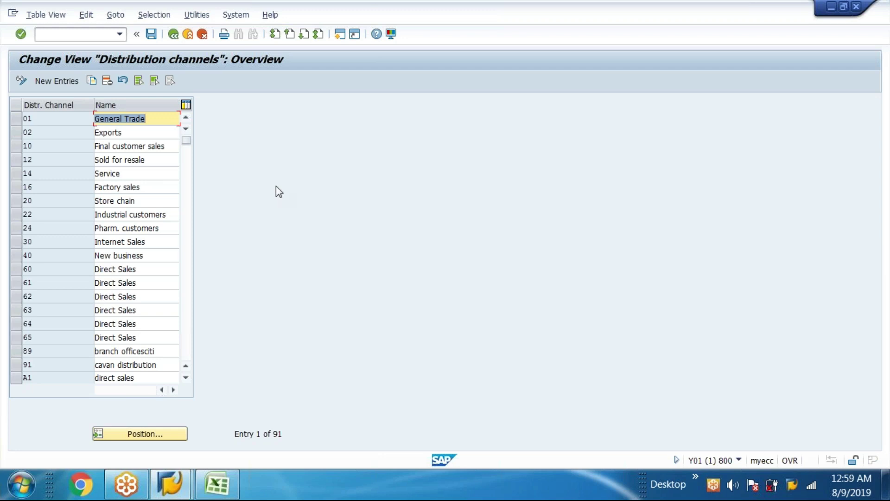
- Add new distribution channel entries with codes A9 and A8
left_click(47, 82)
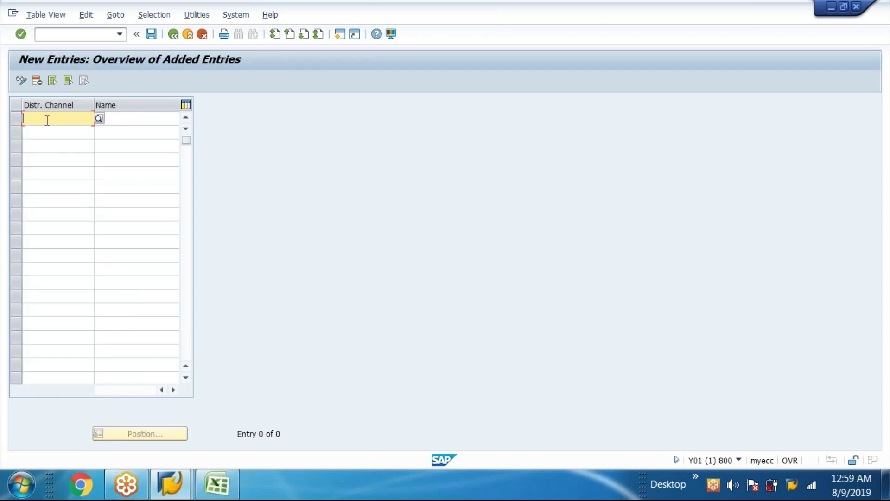
type("A9")
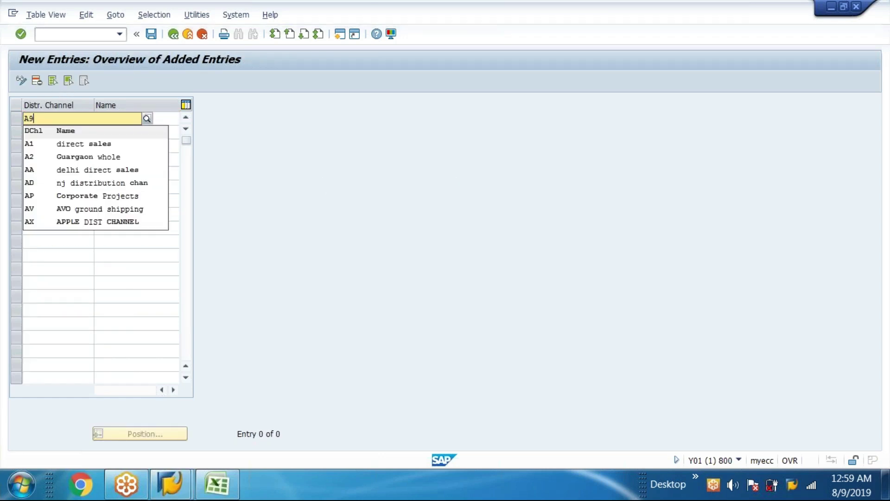
left_click(40, 154)
left_click(41, 135)
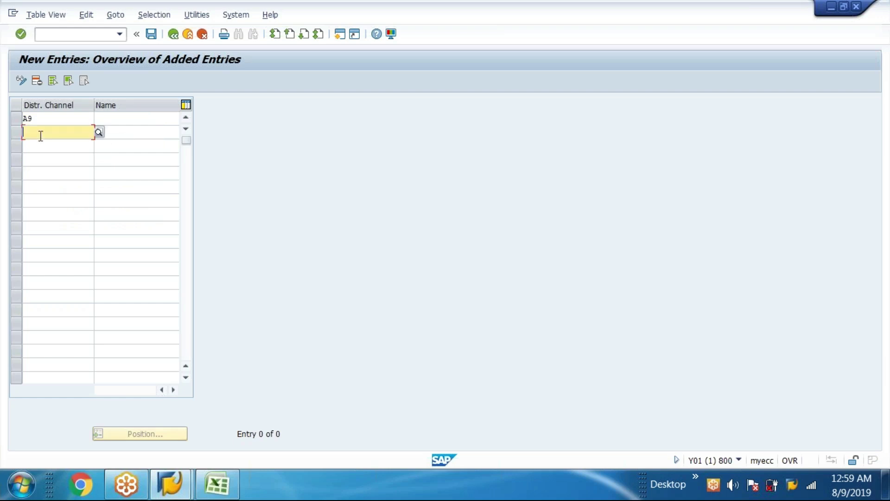
type("A6")
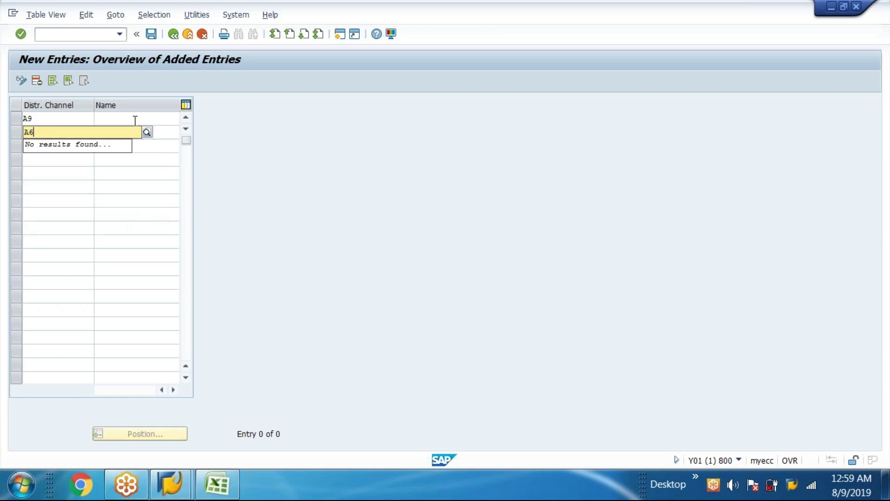
left_click(135, 120)
left_click(37, 131)
double_click(26, 133)
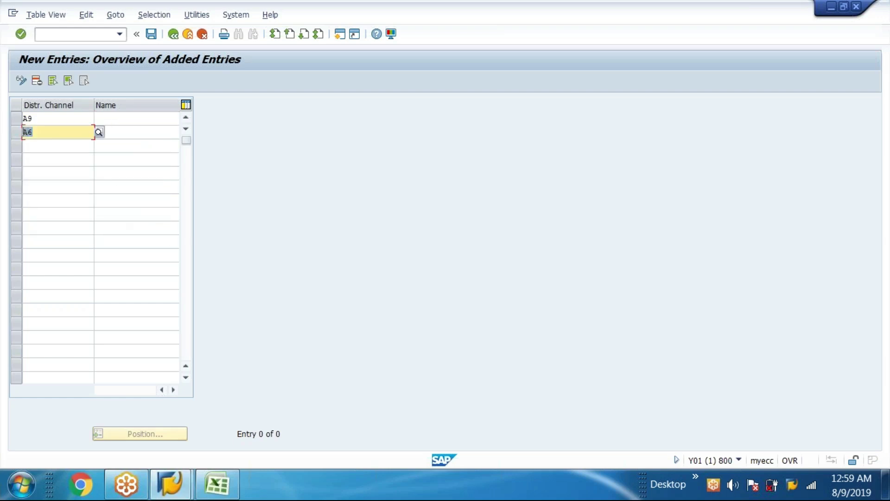
type("A8")
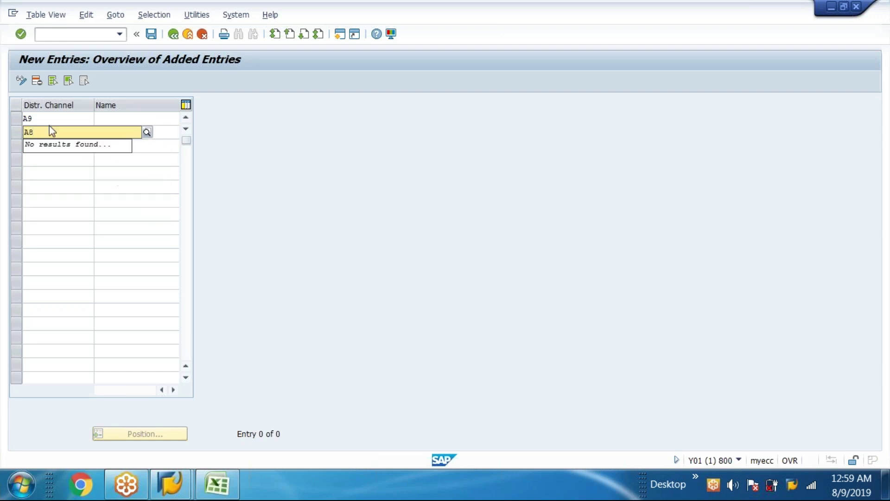
- Name channel A9 'Direct sales apple'
left_click(118, 117)
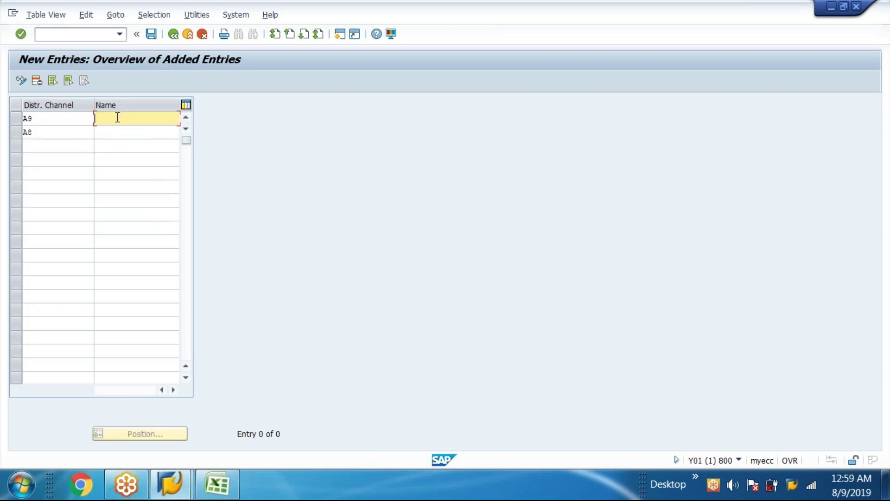
type("A")
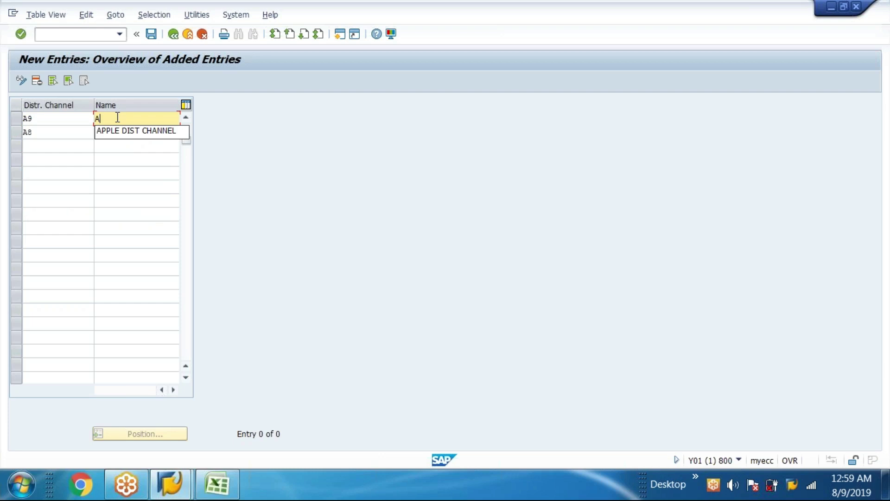
type("PPLE DI")
key("BackSpace")
key("BackSpace")
key("BackSpace")
key("BackSpace")
key("BackSpace")
key("BackSpace")
key("BackSpace")
key("BackSpace")
type("d")
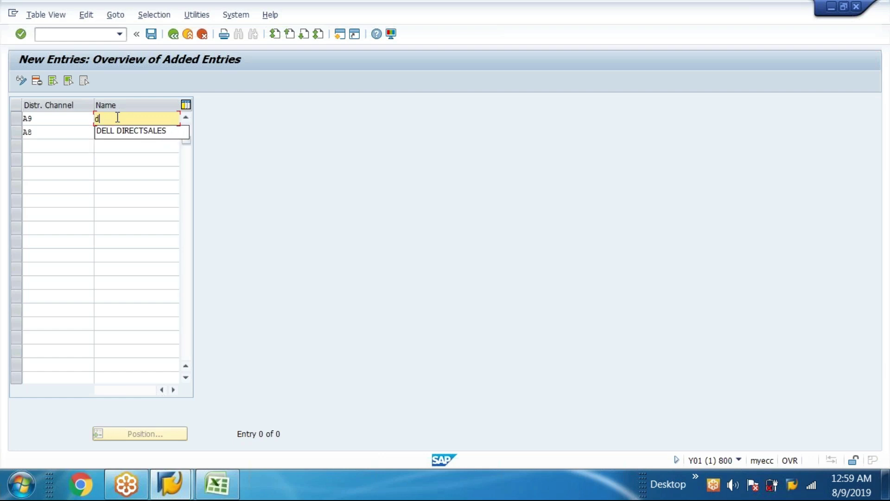
type("IREC")
key("BackSpace")
key("BackSpace")
key("BackSpace")
key("BackSpace")
key("BackSpace")
type("Direct sal")
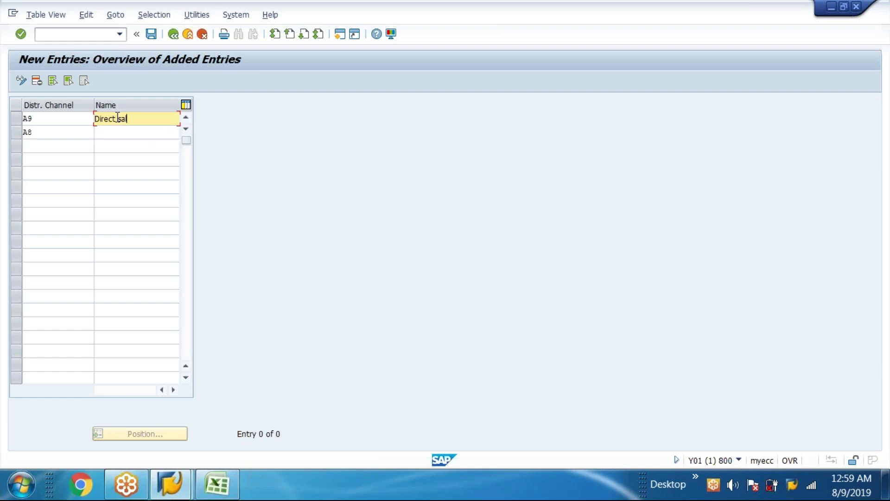
type("es apple")
- Name channel A8 'THIRD Party apple' and save the new channels
left_click(117, 135)
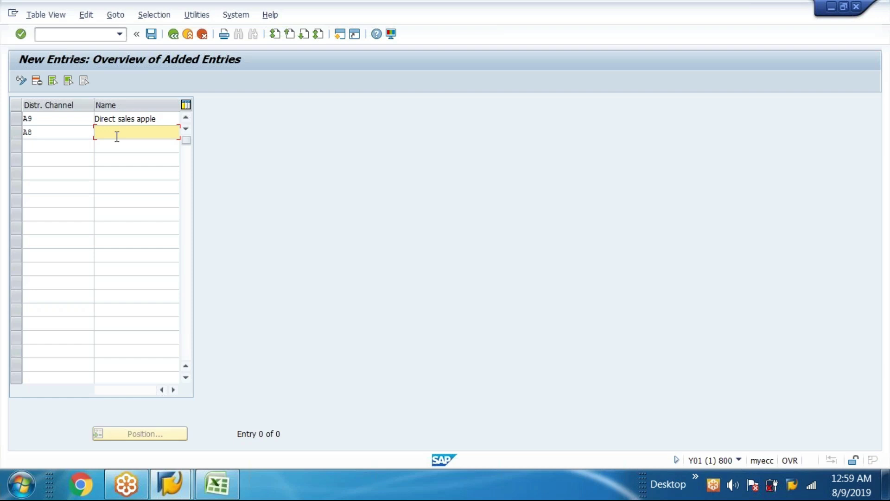
type("THIRD-OA")
key("BackSpace")
key("BackSpace")
type("Part")
key("BackSpace")
key("BackSpace")
type("y sales ap")
key("BackSpace")
key("BackSpace")
key("BackSpace")
key("BackSpace")
key("BackSpace")
key("BackSpace")
key("BackSpace")
type("aole")
left_click(151, 34)
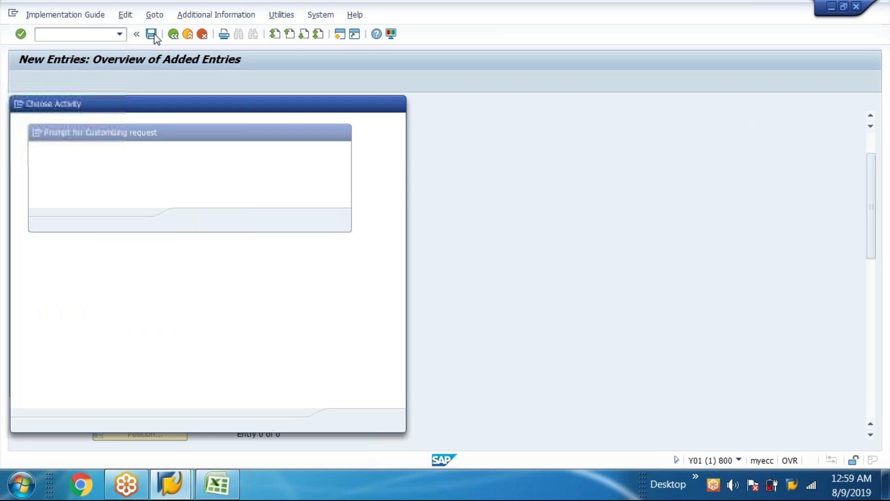
- Create customizing request Y01K920748 titled 'Define distribution channel' and return to the tracking workbook
left_click_drag(249, 141, 432, 119)
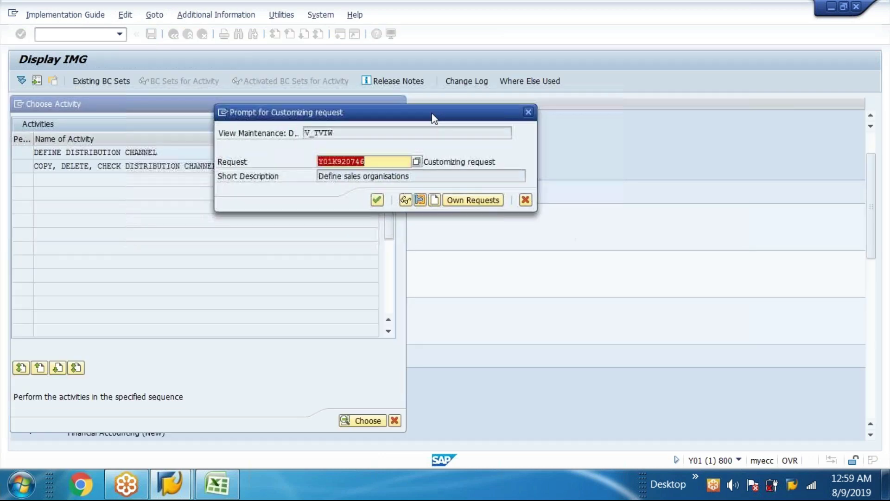
left_click(434, 199)
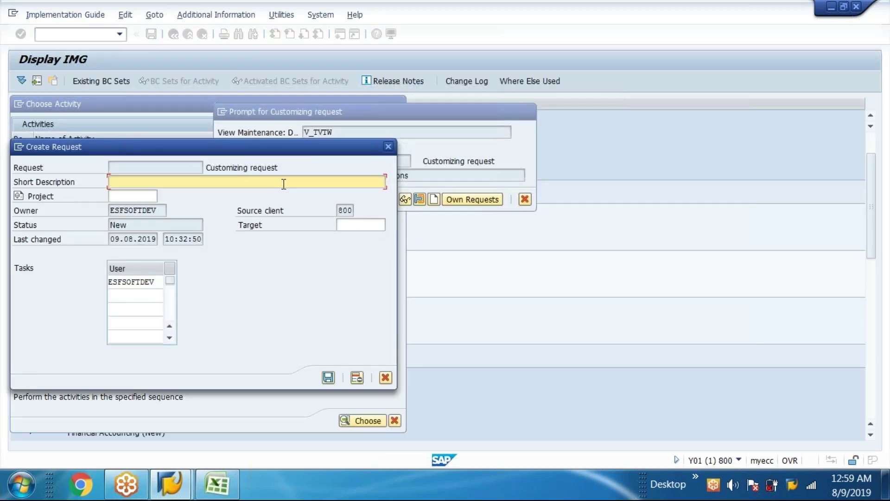
type("Define distribution channel")
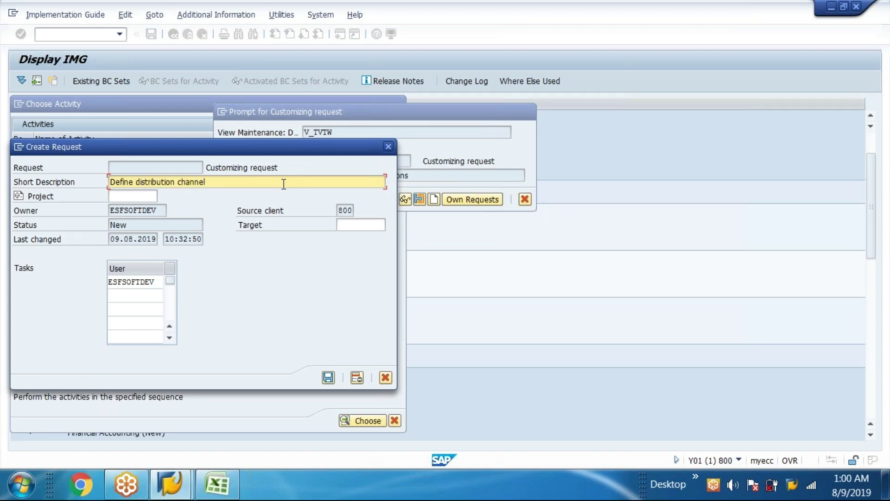
left_click(327, 378)
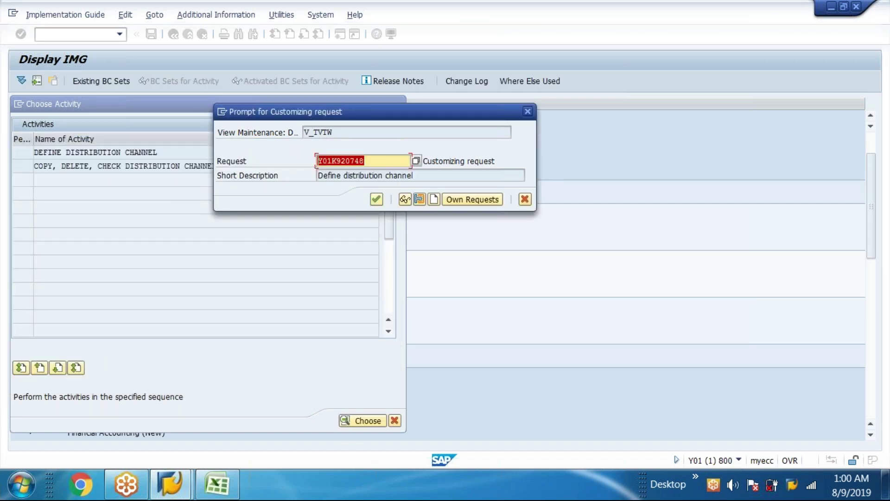
left_click(217, 485)
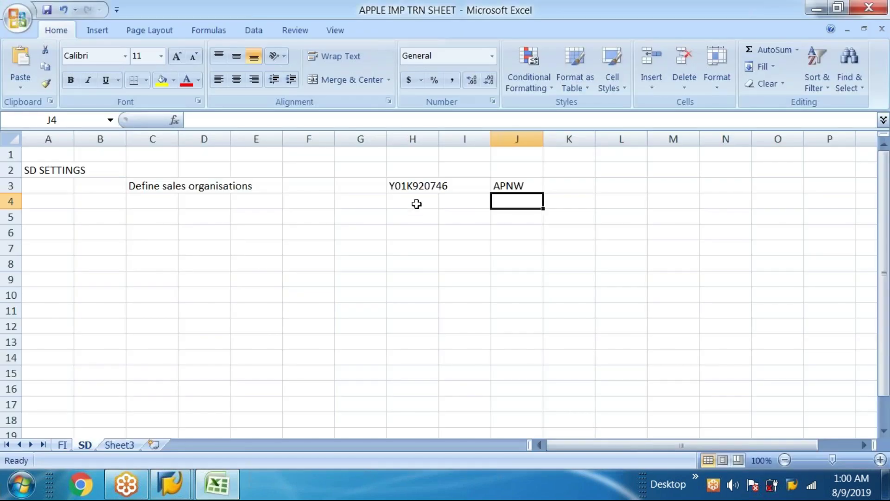
- Log request Y01K920748 in H4 and 'Define distribution channel' in C4 of the SD sheet
left_click(410, 201)
double_click(411, 201)
type("Y01K920748")
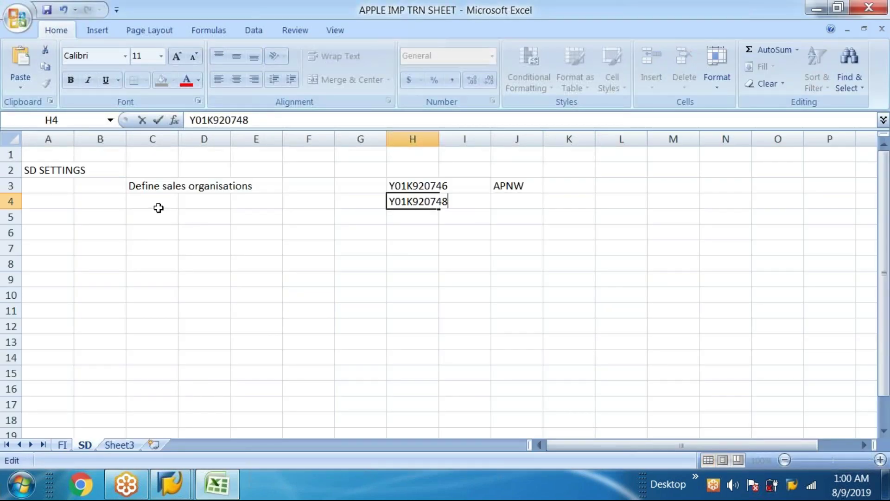
left_click(160, 208)
left_click(210, 494)
left_click_drag(450, 177, 187, 173)
key("ctrl+c")
left_click(216, 485)
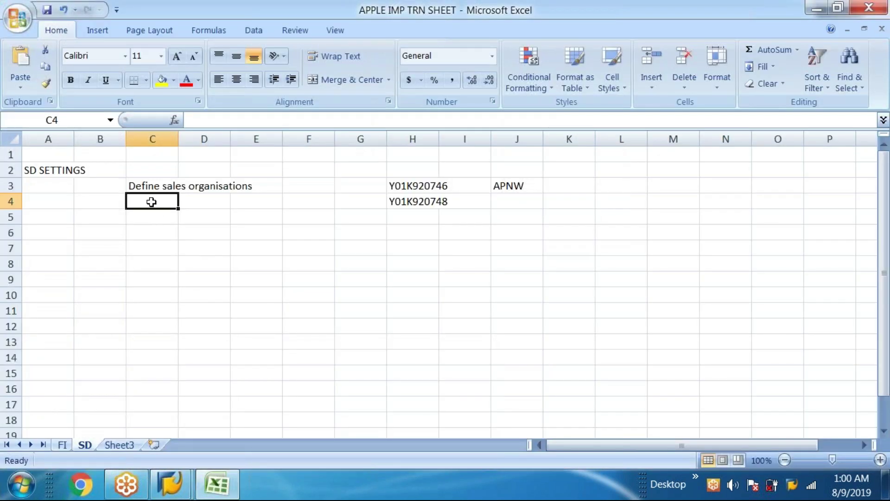
key("ctrl+v")
- Enter A9,A8 in J4, then confirm the channels' customizing request in SAP
double_click(521, 201)
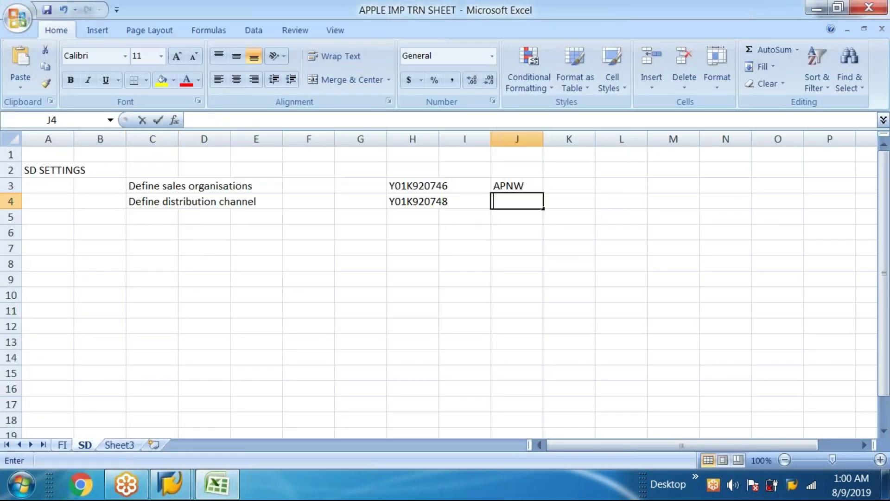
type("A9")
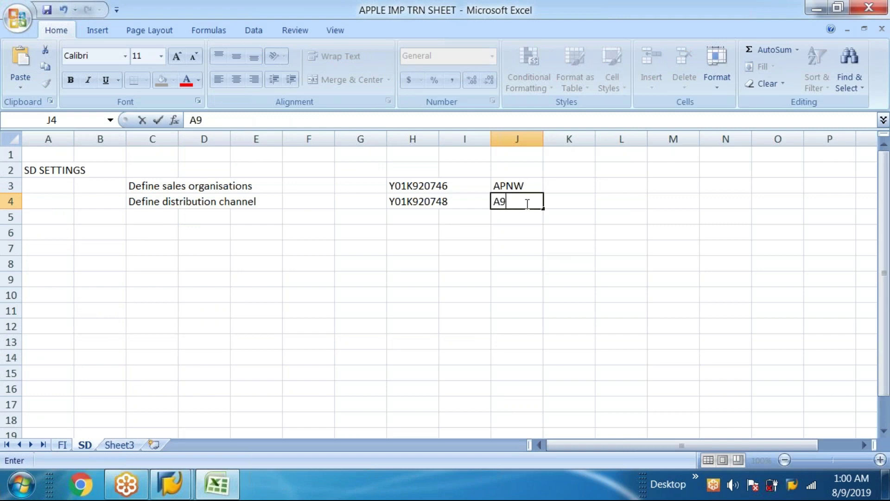
type(".A8")
key("BackSpace")
key("BackSpace")
key("BackSpace")
type("9,A8")
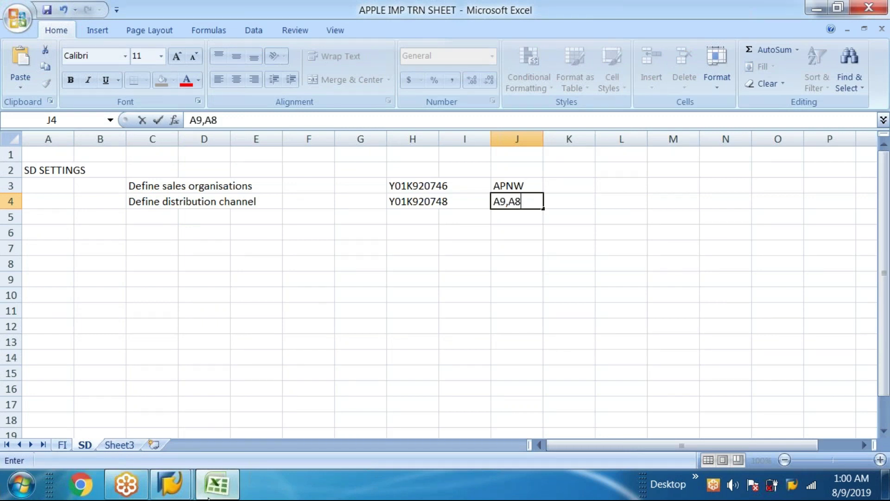
left_click(208, 496)
left_click(380, 200)
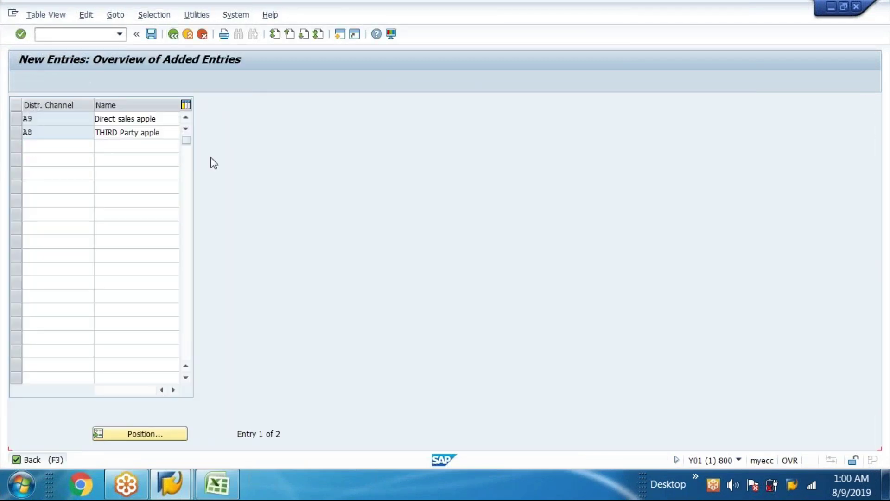
- Return to the IMG and run Maintain sales office to list the 123 existing offices
left_click(173, 34)
left_click(173, 34)
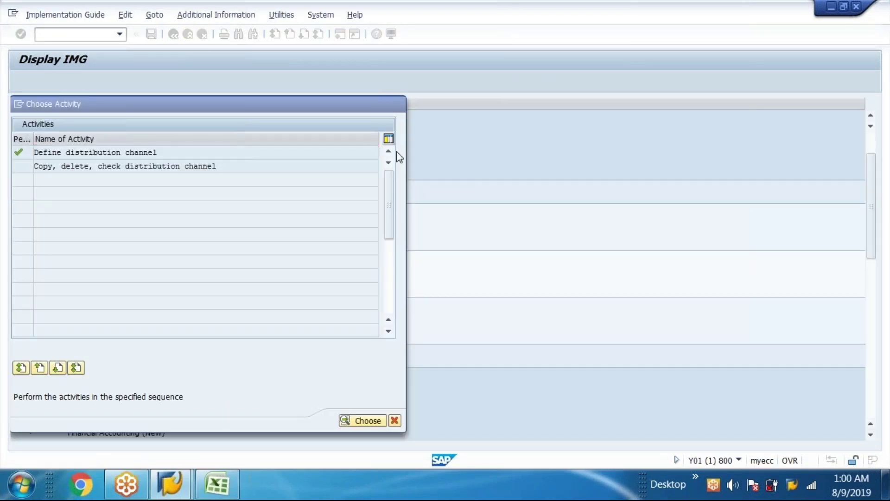
key("Escape")
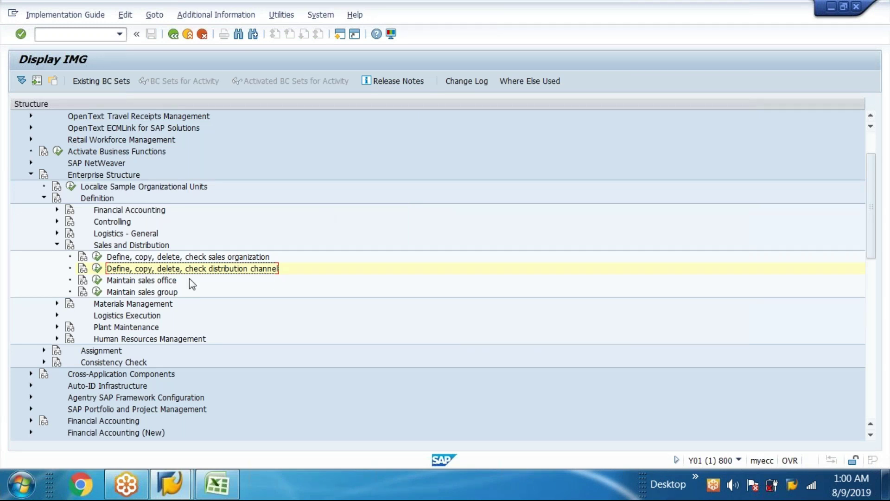
key("Up")
left_click(102, 286)
left_click(101, 286)
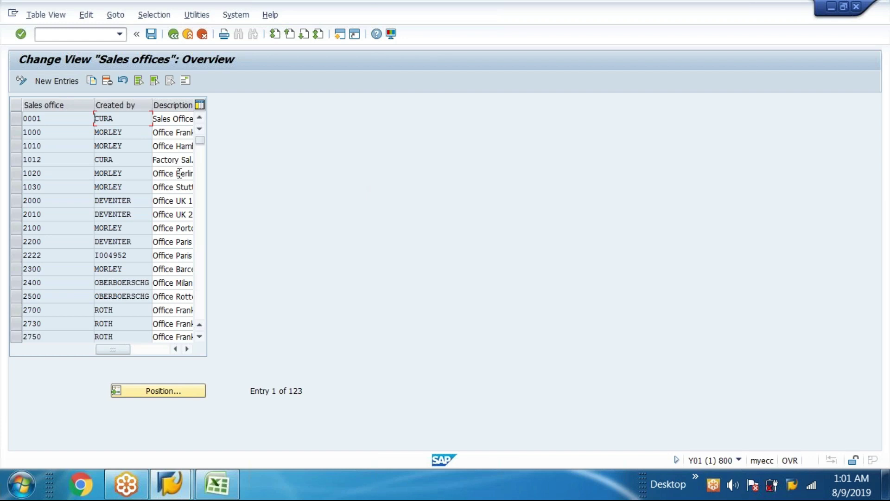
- Add new sales office entries with codes A11 and A22
left_click(66, 80)
type("a1`1")
left_click_drag(55, 119, 4, 86)
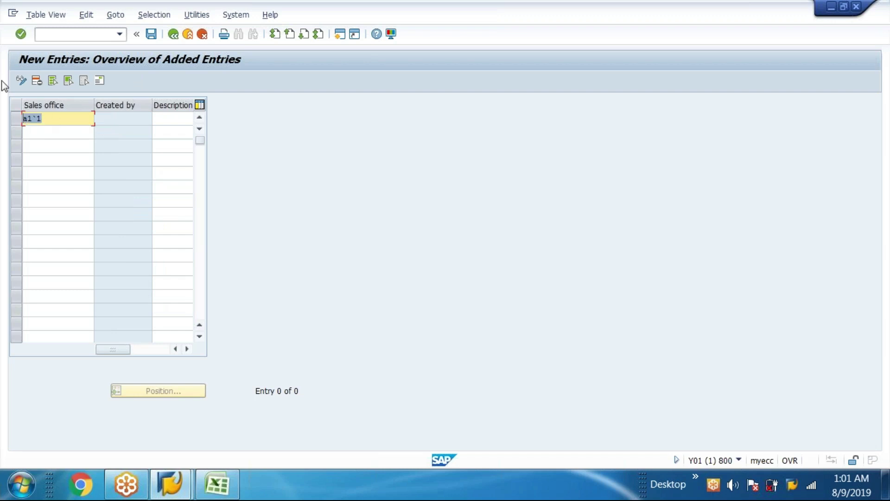
type("A11")
left_click(46, 130)
type("A22")
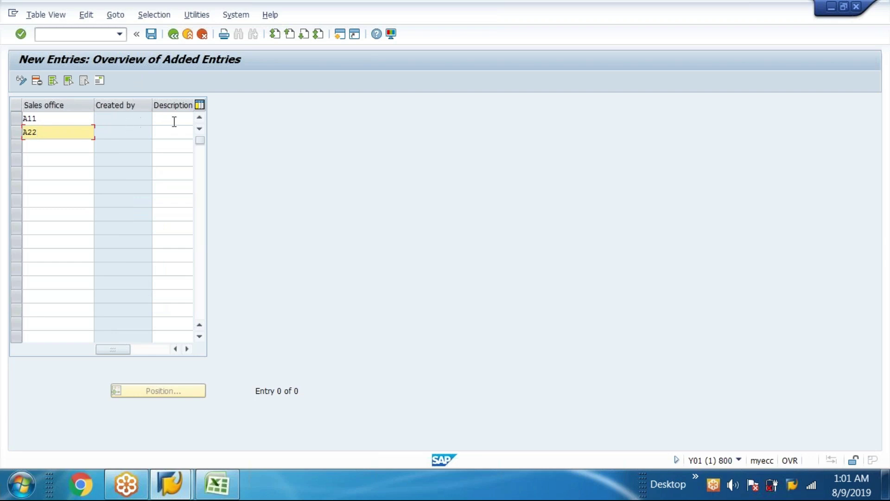
- Describe A11 as 'NW SALES OFFICE APPLE' and A22 as 'LS SALES OFFICE APPL', then save
left_click(173, 120)
type("NW")
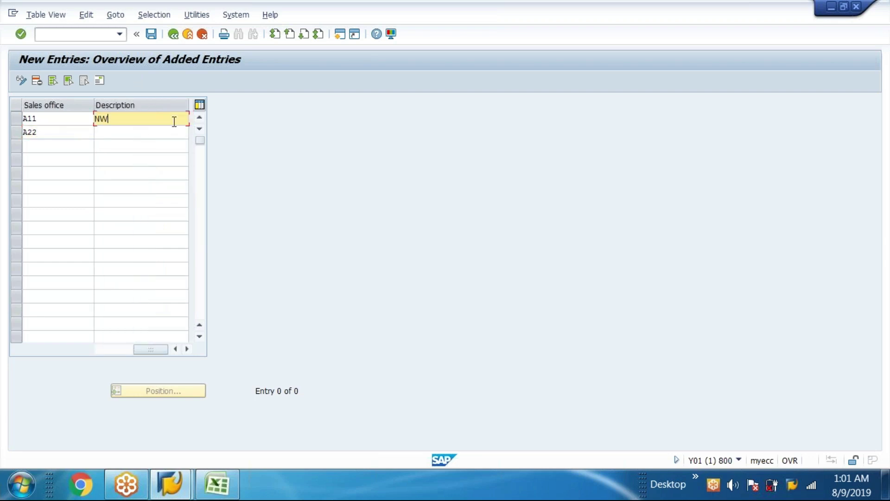
type(" SALES OFFICE")
left_click(150, 133)
type("LS")
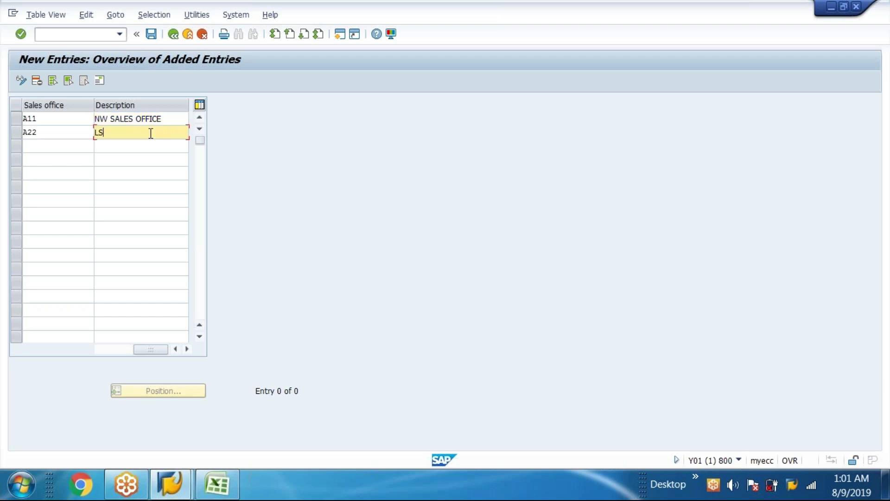
type(" AAA")
key("BackSpace")
key("BackSpace")
key("BackSpace")
type("SALES OFFICE APPL")
left_click(163, 119)
type("APPLE")
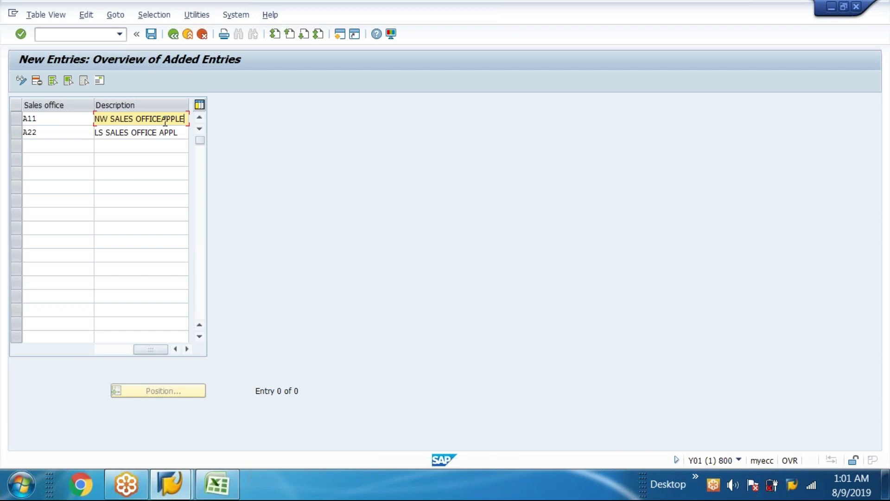
left_click(152, 34)
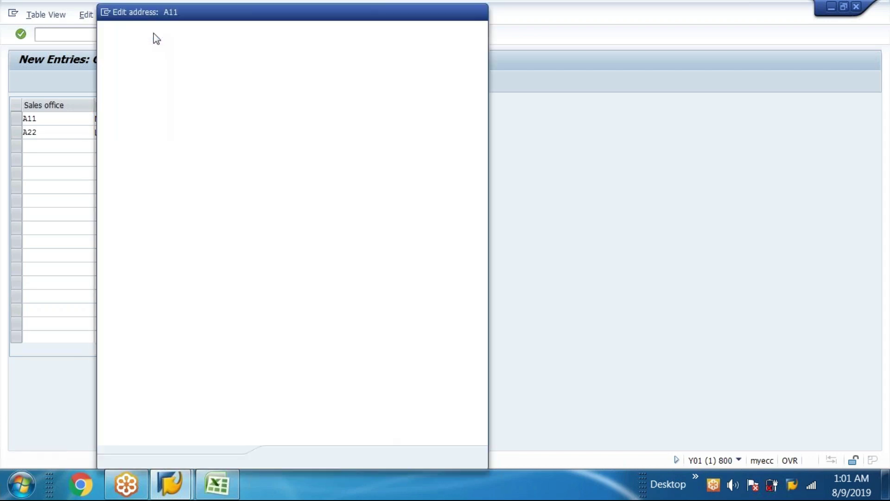
- Fill in A11's street, house number, postal code, city and country US
left_click(217, 76)
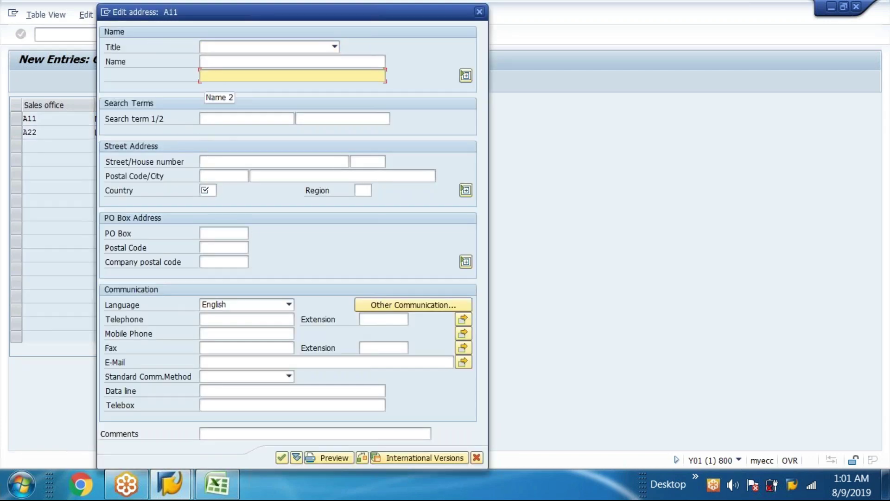
left_click(269, 119)
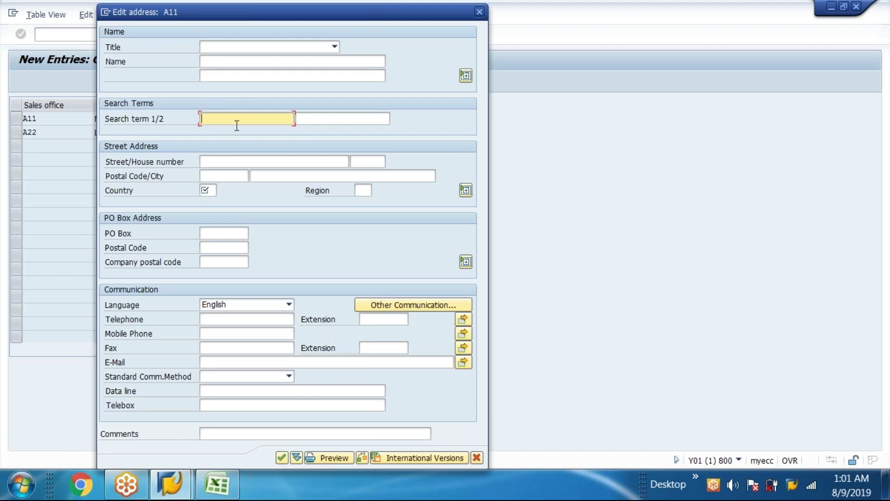
left_click(230, 161)
type("KINGS STREET")
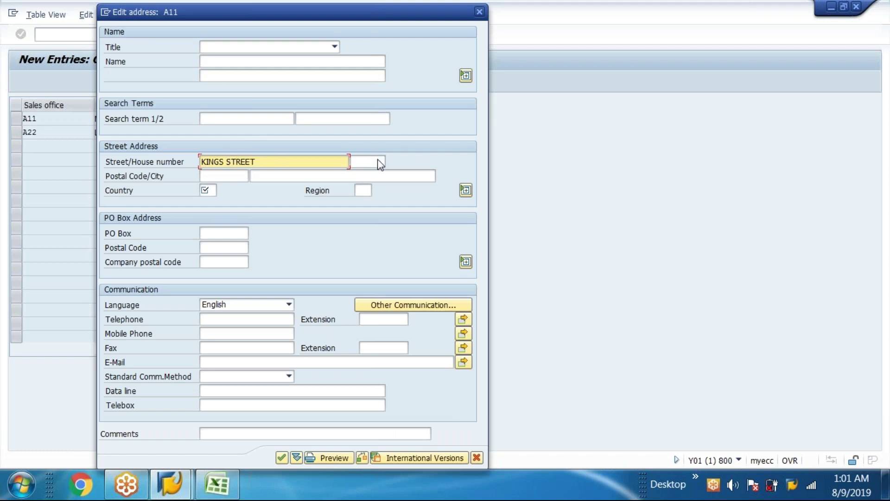
left_click(378, 161)
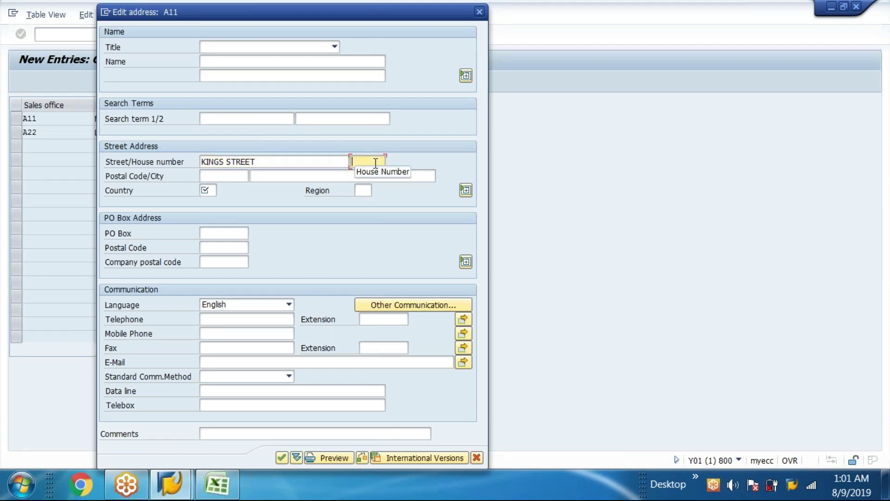
type("1111")
left_click(237, 177)
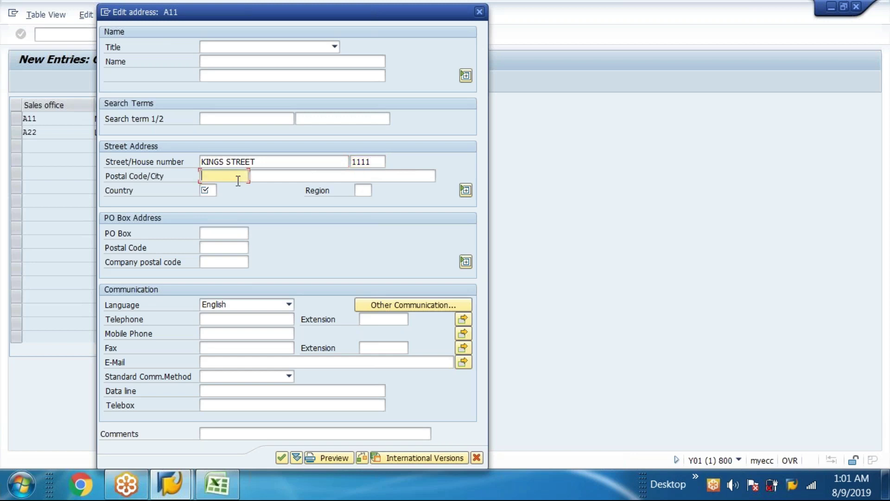
type("12345")
left_click(211, 189)
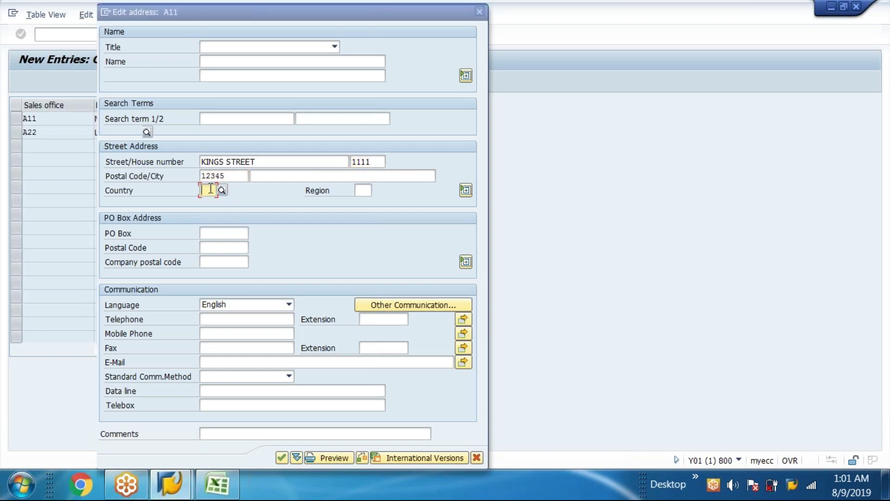
type("US")
left_click(228, 220)
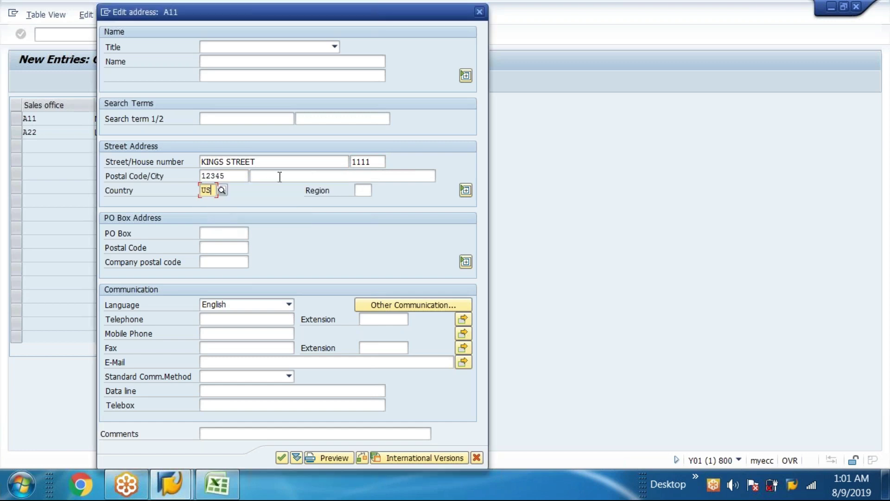
left_click(280, 177)
type("N")
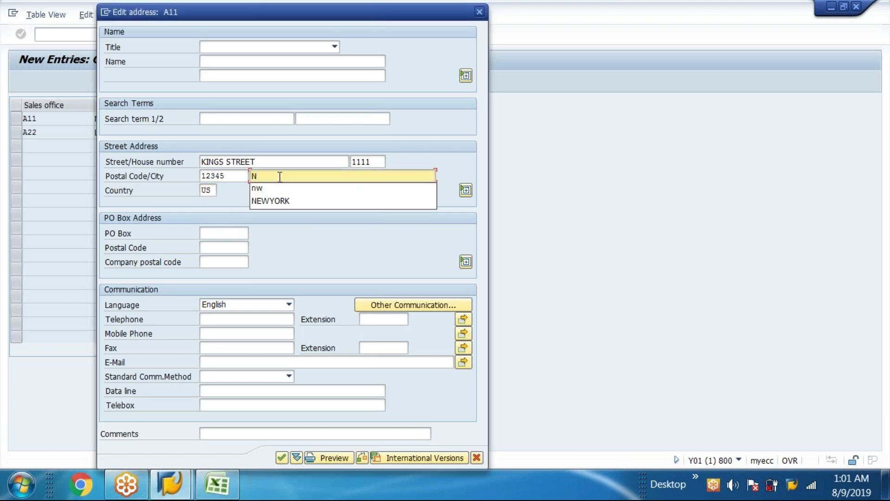
type("W")
- Set A11's PO box and PO box postal code from the suggested values
left_click(211, 235)
type("1")
key("Down")
key("Return")
key("Tab")
type("1")
key("Down")
key("Return")
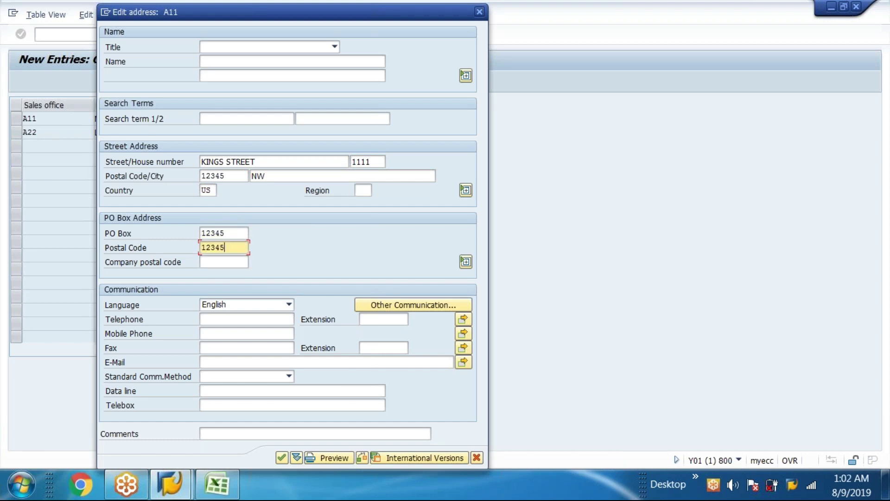
- Choose the suggested telephone and mobile numbers and enter the contact e-mail address
left_click(224, 318)
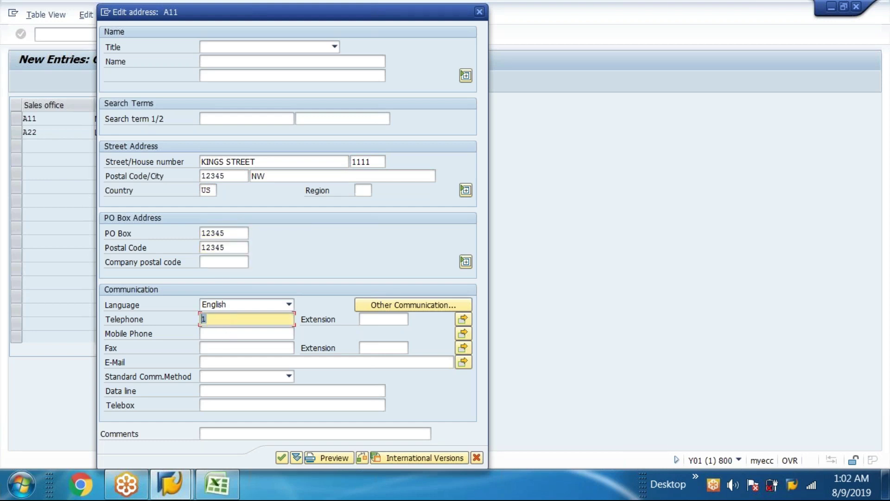
type("2")
left_click(205, 328)
left_click(205, 333)
type("2")
left_click(218, 351)
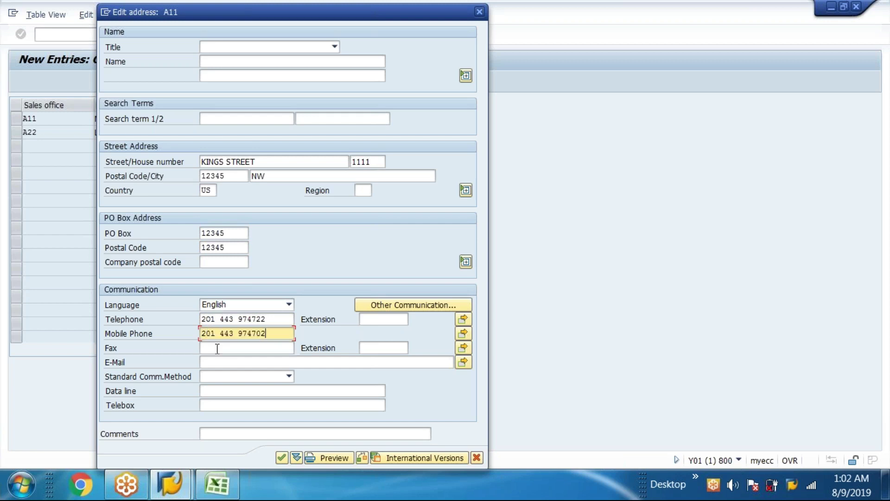
left_click(218, 349)
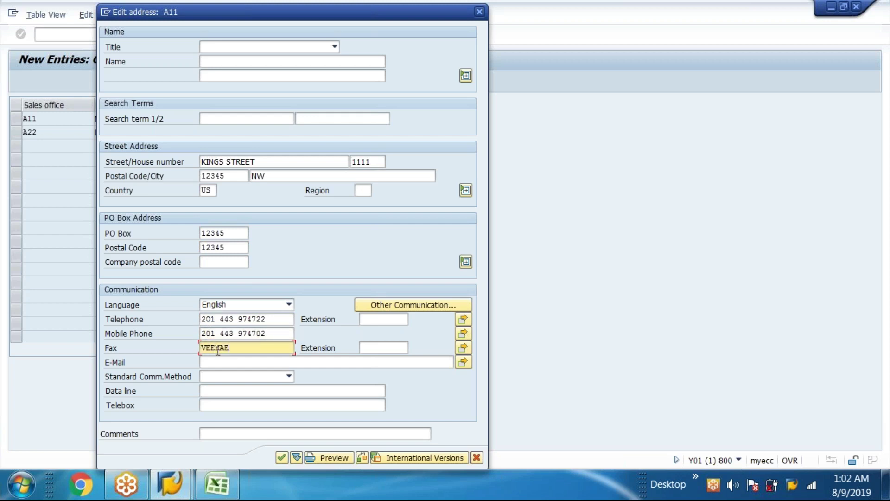
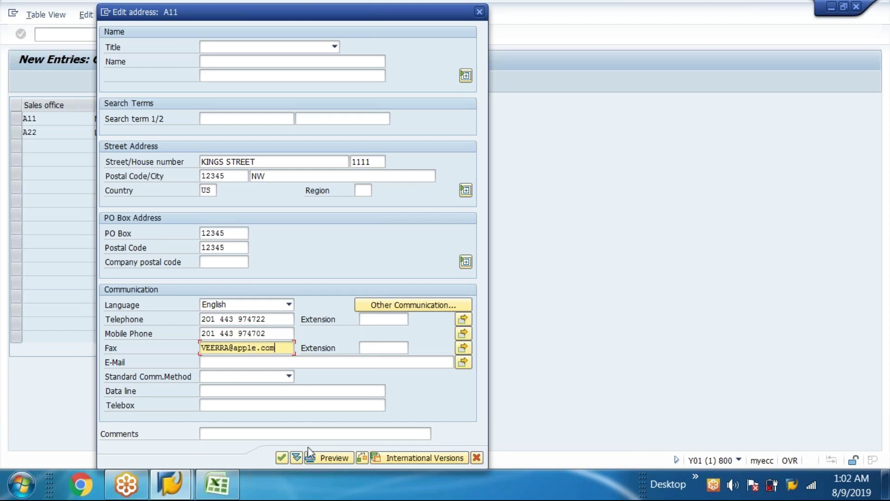
- Add the office e-mail to A11's address, reuse the earlier fax number, and confirm it
left_click(210, 360)
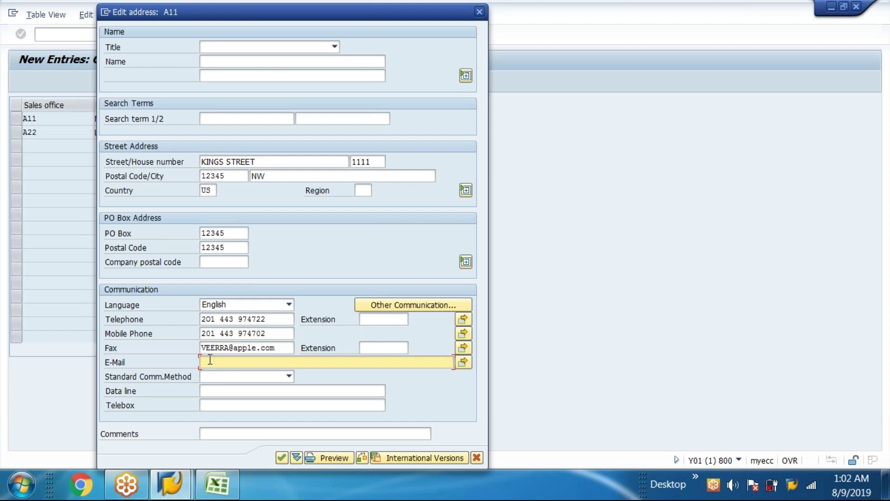
key("shift+Tab")
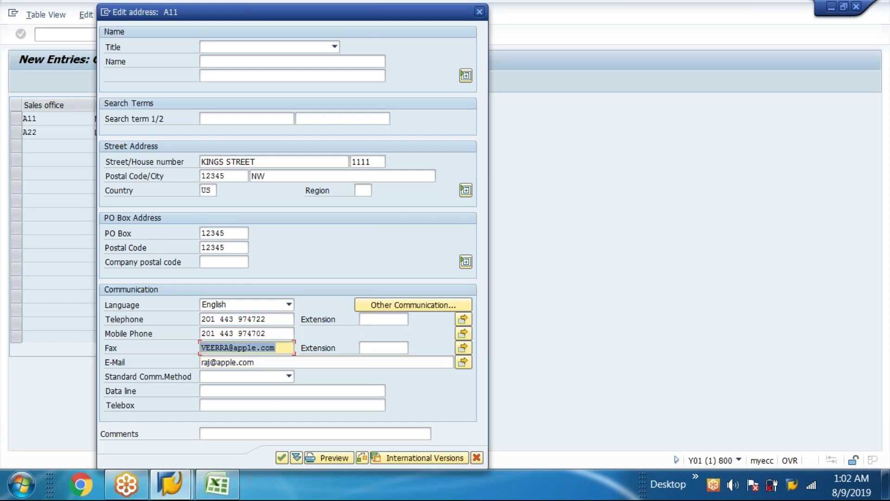
type("0")
key("Down")
left_click(211, 351)
key("Home")
type("0")
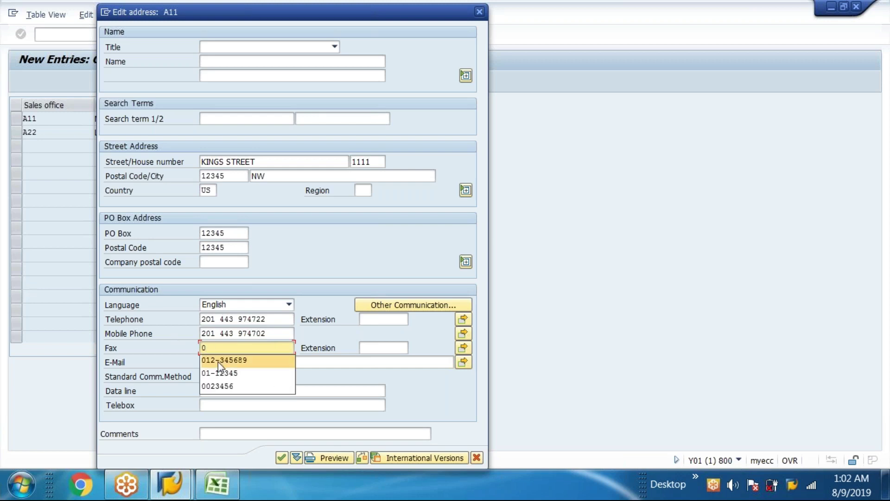
left_click(218, 361)
left_click(283, 459)
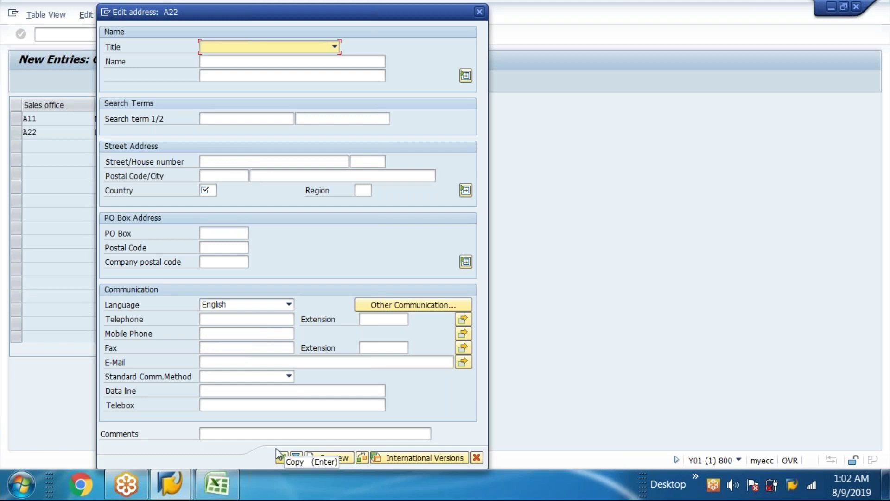
- Give A22 the name line 'a22 nj' plus street, house number, postal code, city and country
left_click(232, 118)
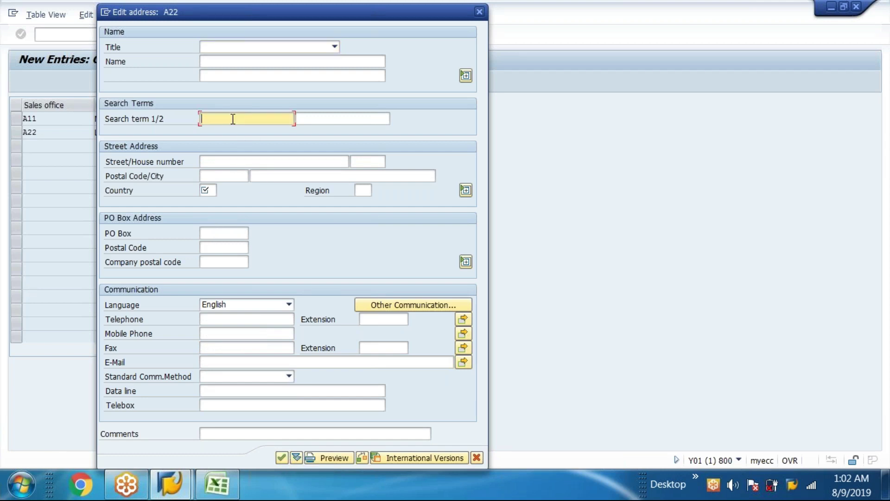
left_click(231, 74)
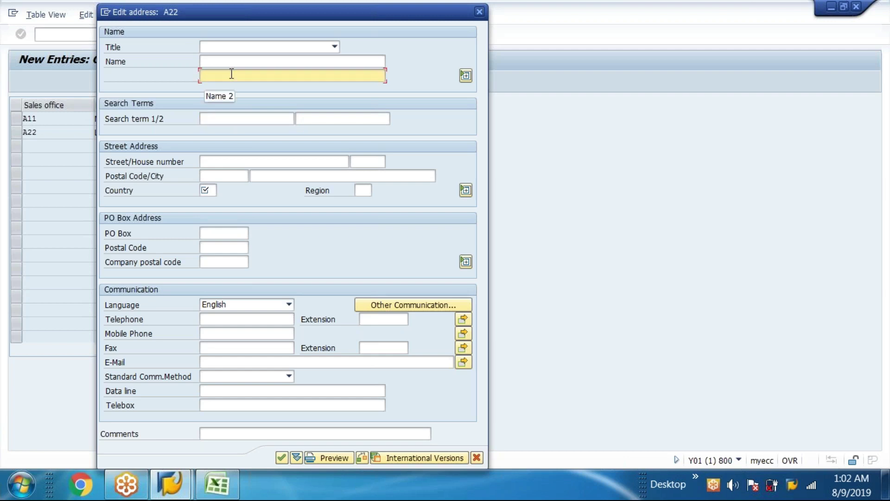
type("a22")
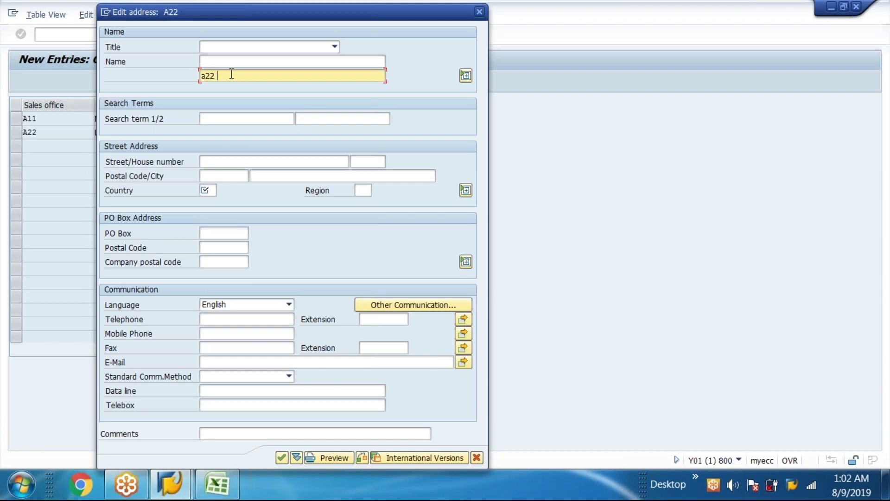
type(" nj")
left_click(217, 163)
type("raj st")
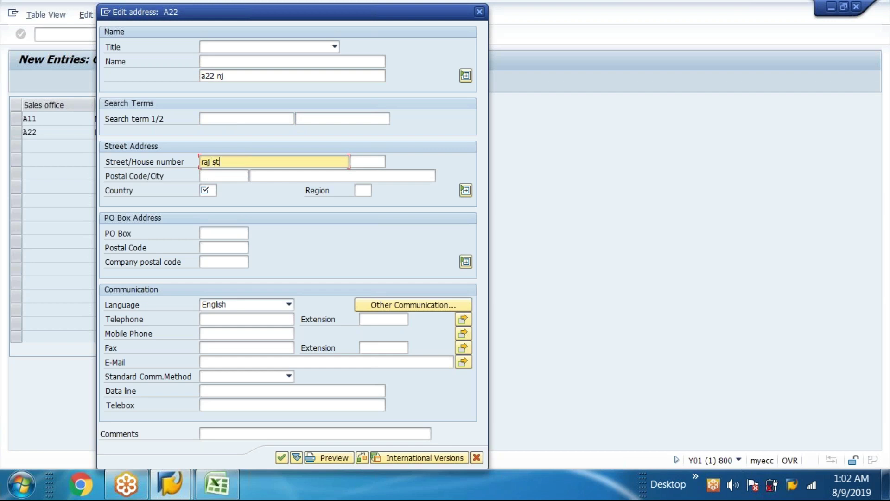
type("reet")
left_click(369, 157)
type("123")
left_click(229, 176)
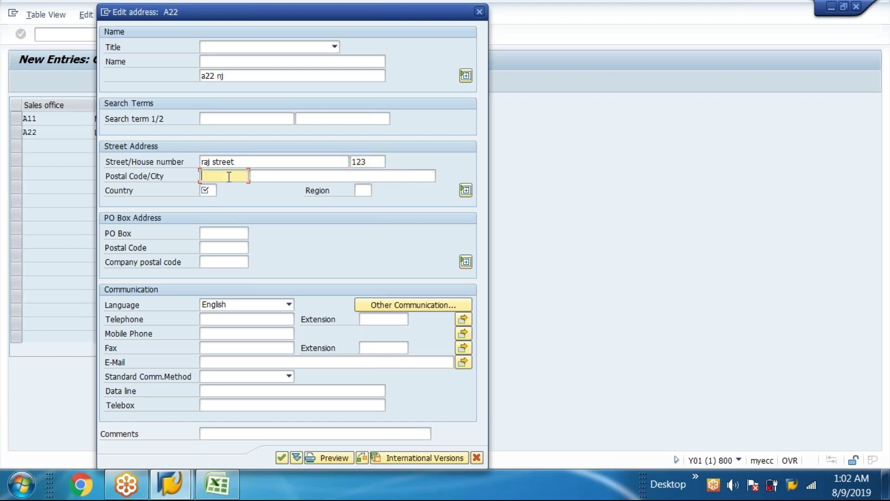
type("23456")
left_click(281, 179)
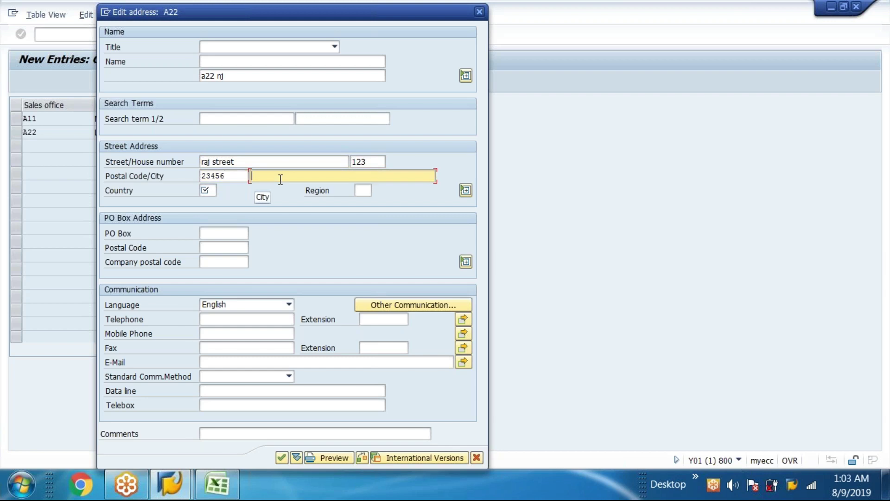
type("nw")
left_click(208, 190)
type("us")
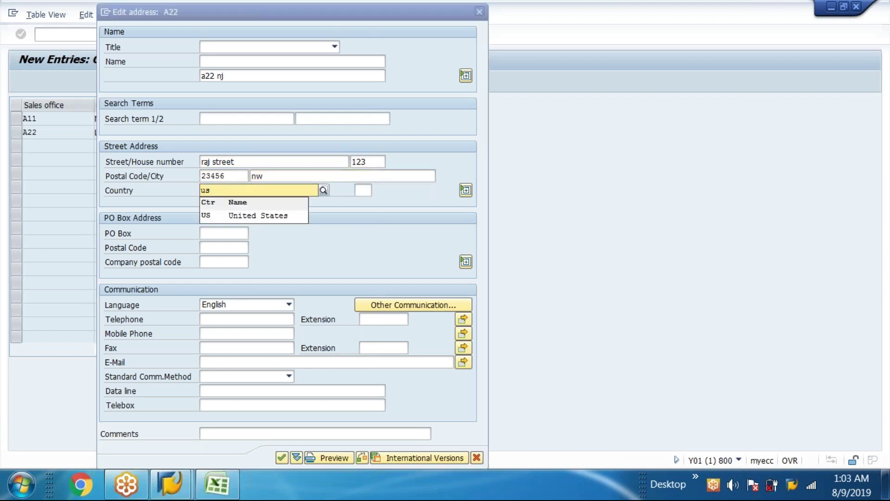
- Enter A22's PO box and PO box postal code
left_click(213, 233)
type("12345")
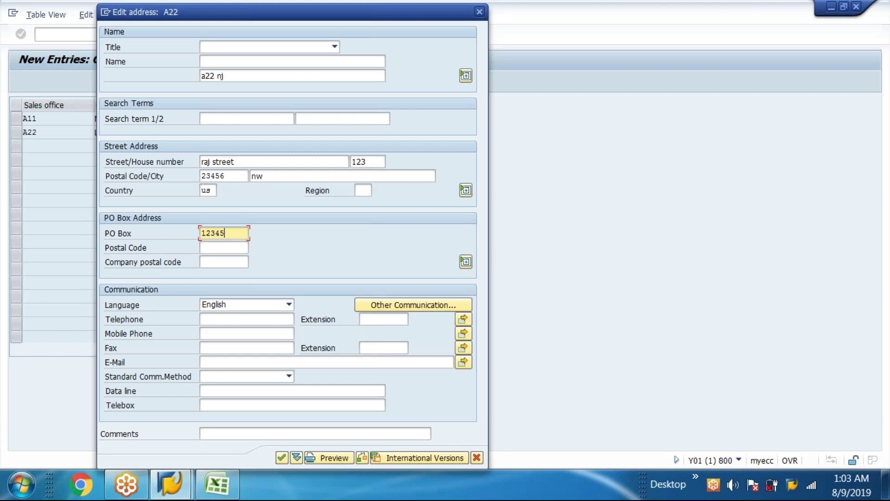
key("Tab")
type("12345")
- Fill A22's telephone, mobile and fax from earlier entries, add its e-mail, and accept the address
left_click(212, 321)
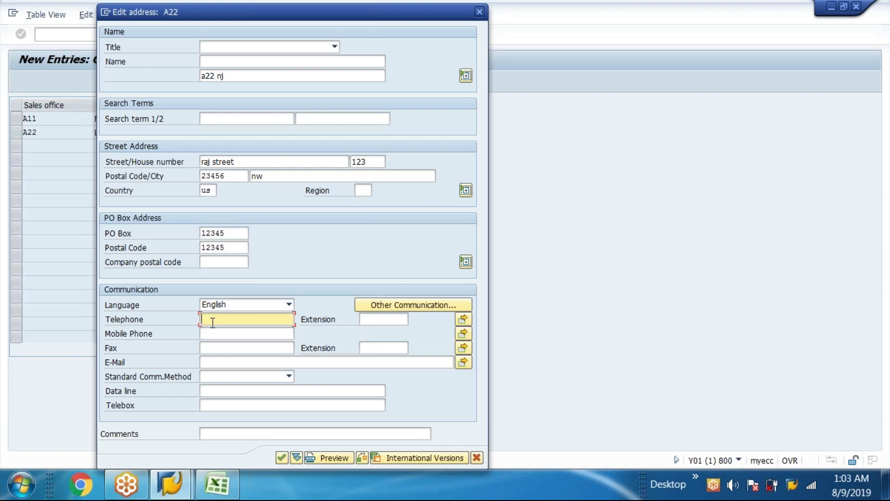
type("2")
left_click(215, 334)
key("Tab")
type("2")
left_click(219, 346)
key("Tab")
type("0")
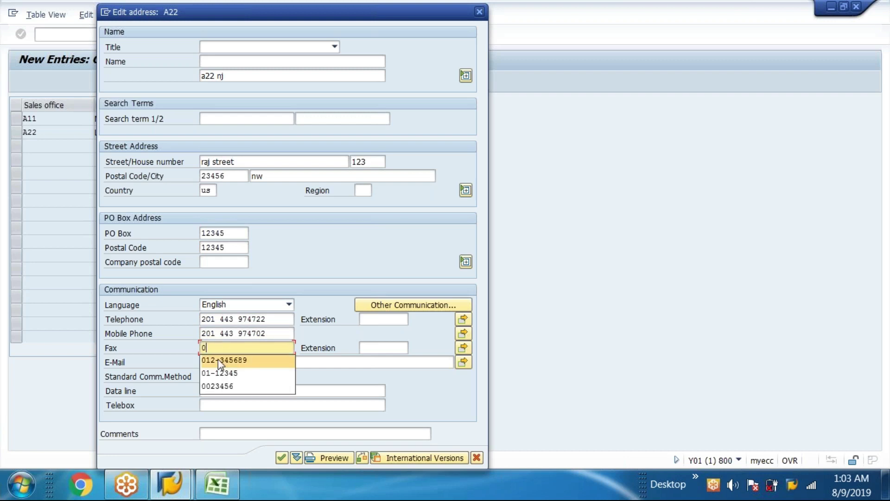
left_click(218, 359)
key("Tab")
type("ve")
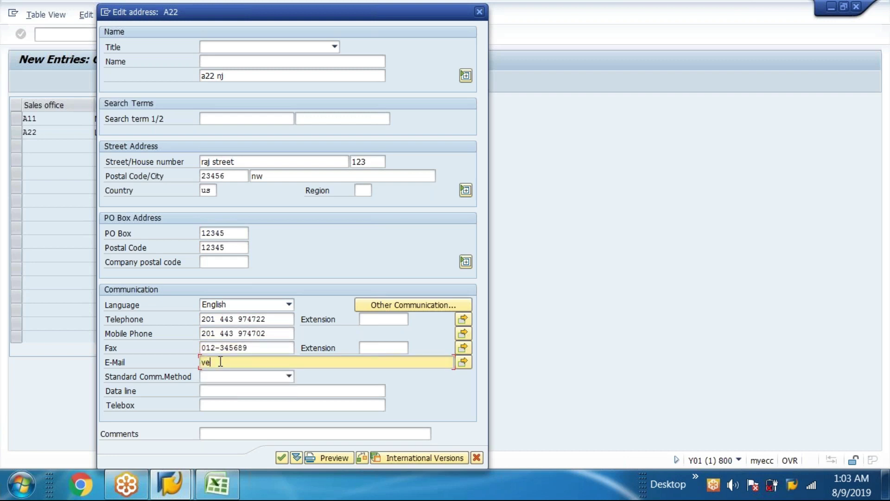
type("am")
key("BackSpace")
key("BackSpace")
key("BackSpace")
left_click(281, 458)
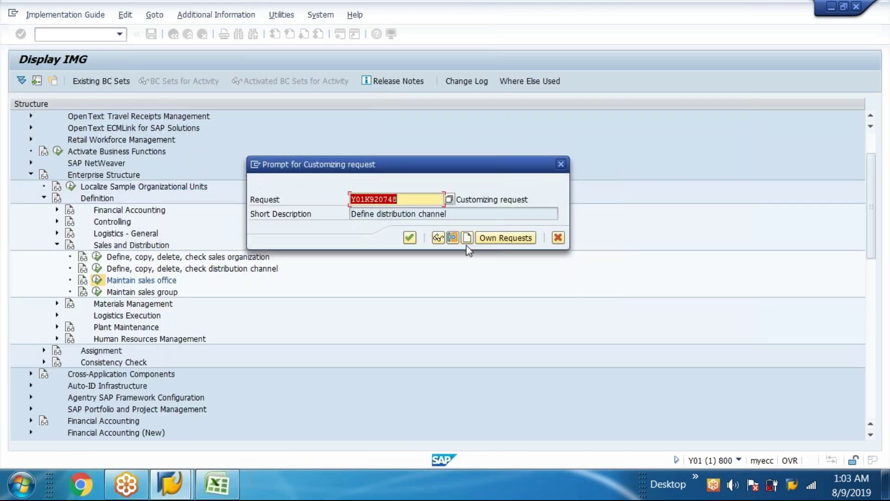
- Create customizing request Y01K920750 with the description 'Maintain sales office'
left_click(468, 240)
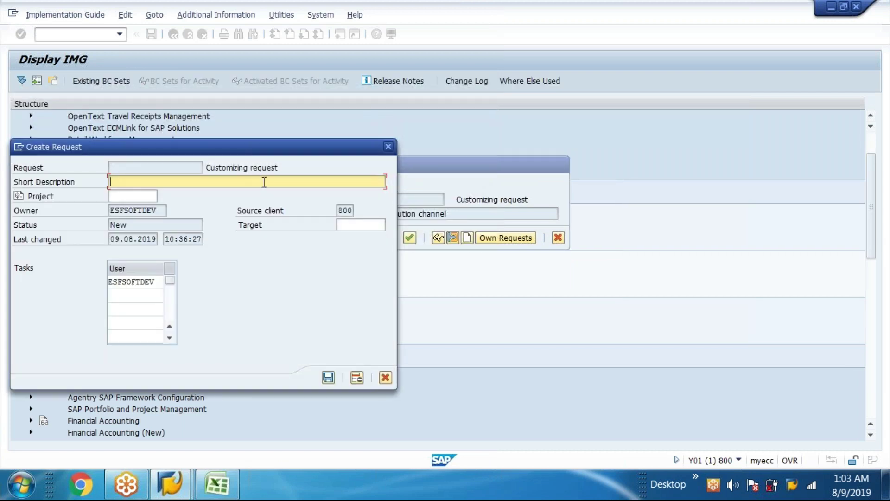
type("Maintain sales office")
left_click(329, 377)
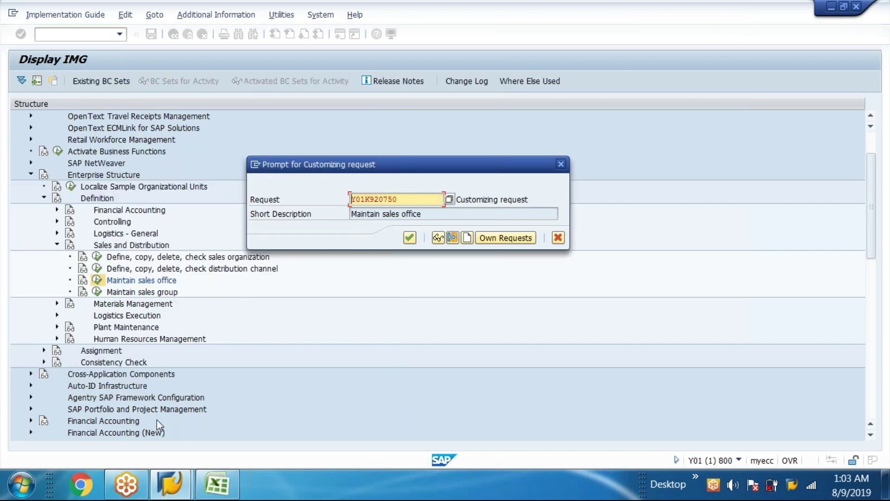
left_click(217, 483)
double_click(408, 216)
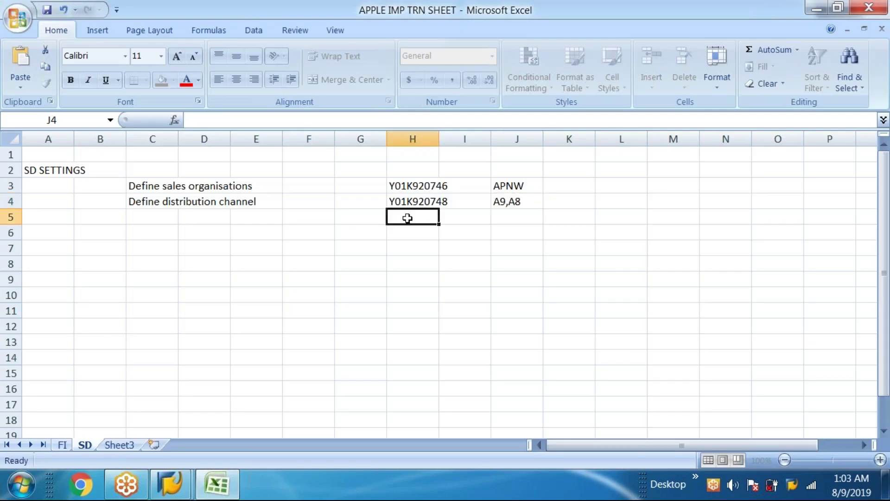
- Log request Y01K920750 in cell H5 and 'Maintain sales office' in cell C5
type("Y01K920750")
left_click(140, 217)
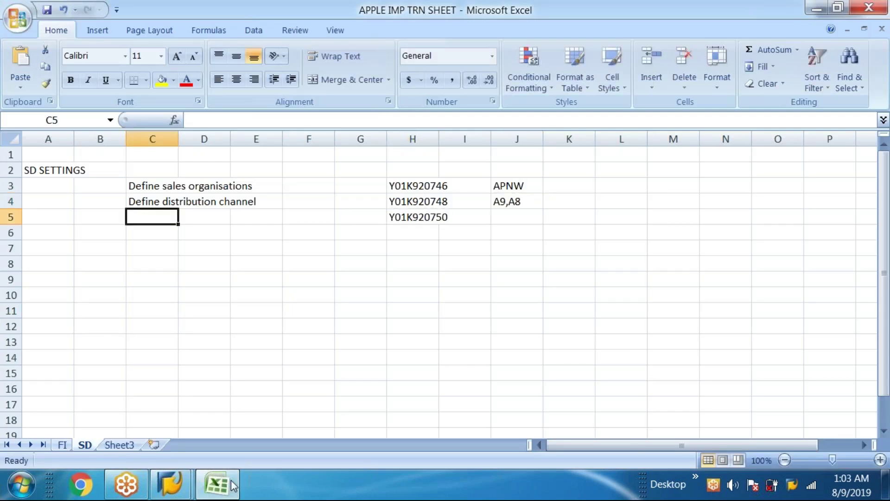
left_click(229, 490)
left_click_drag(441, 216, 141, 193)
key("ctrl+c")
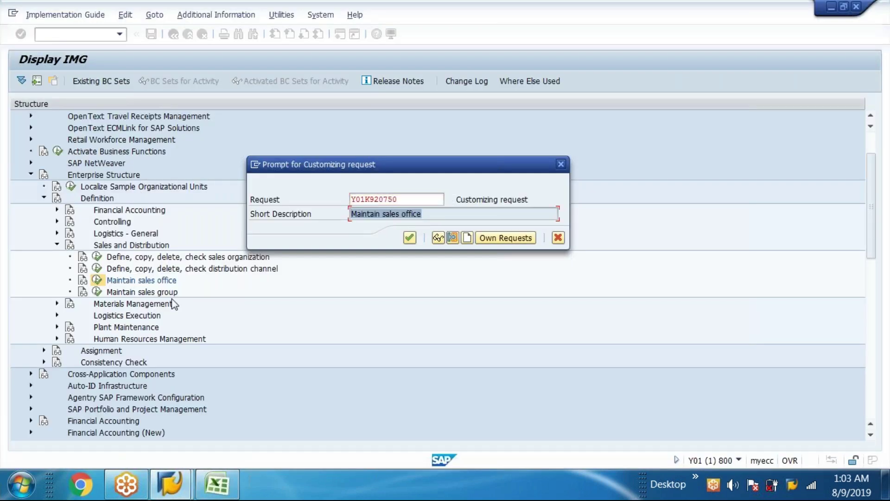
left_click(206, 487)
double_click(147, 218)
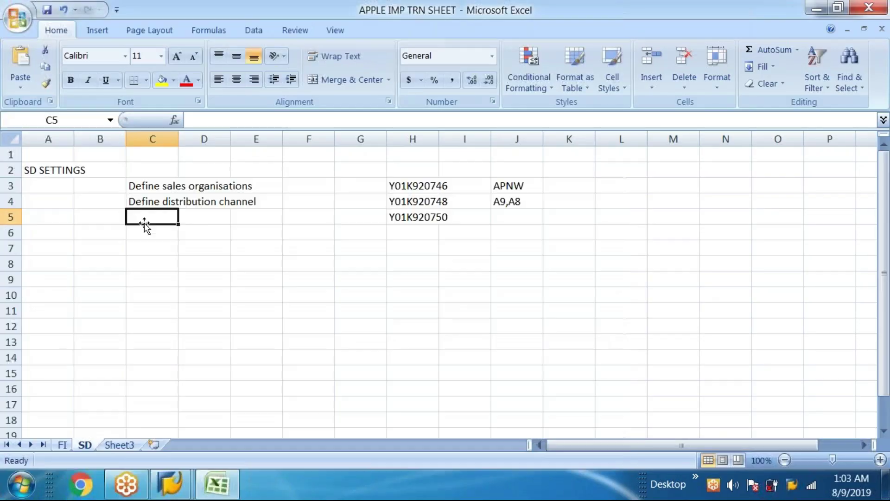
key("ctrl+v")
- Save the sales offices to the request and record office codes NW,LS in cell J5
left_click(217, 485)
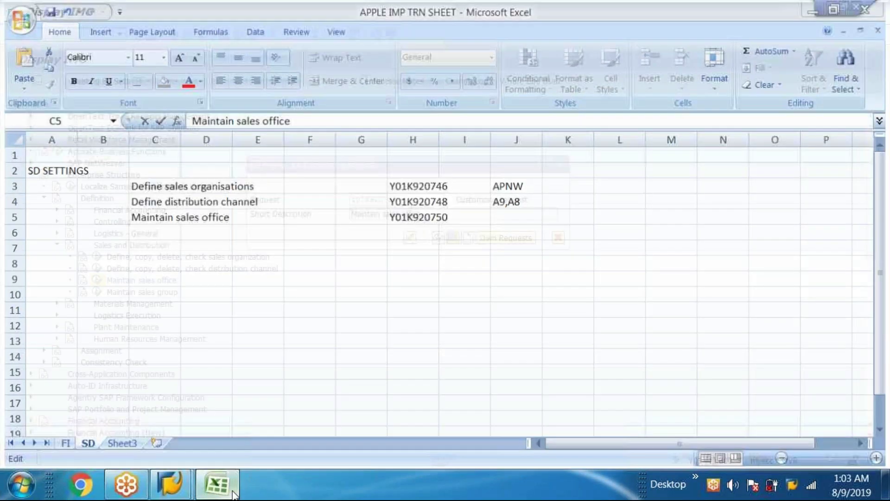
left_click(409, 237)
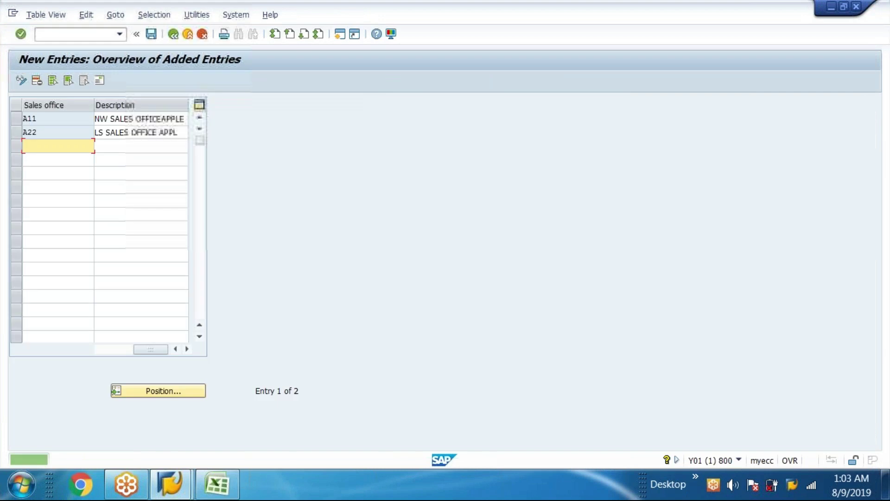
left_click(174, 34)
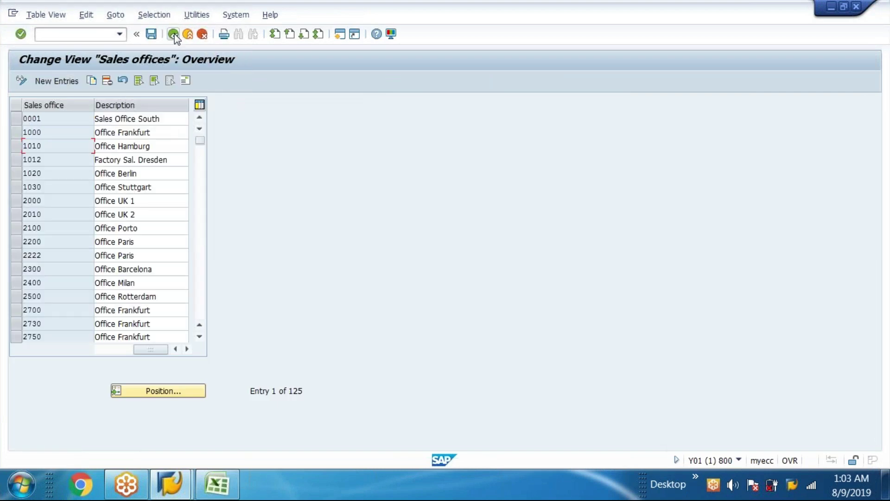
left_click(217, 485)
left_click(509, 217)
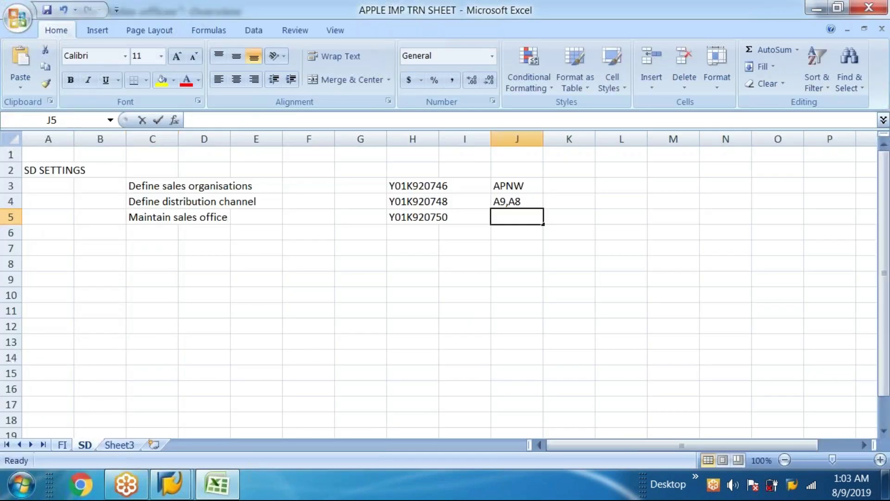
type("nw,")
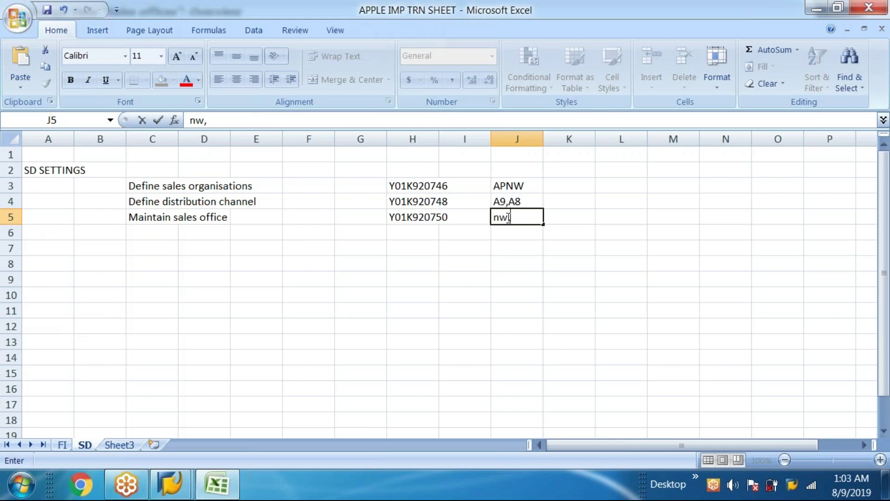
key("BackSpace")
key("BackSpace")
key("BackSpace")
type("NW,LS")
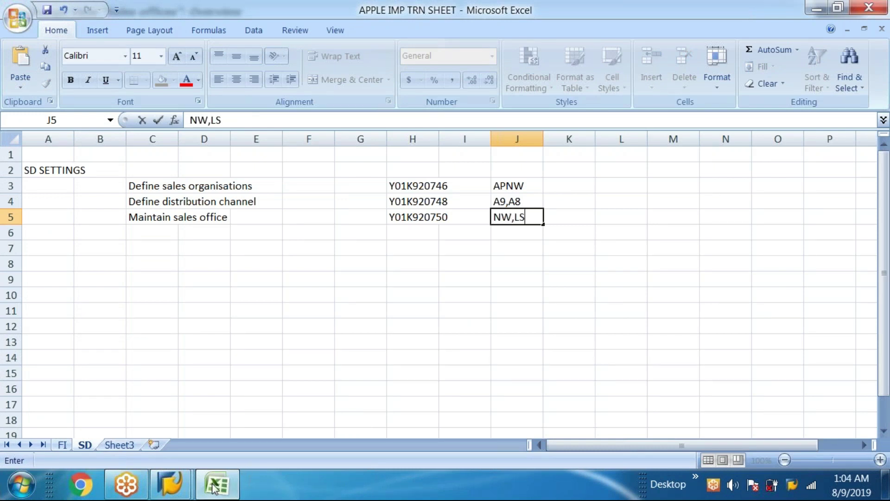
left_click(216, 484)
left_click(173, 34)
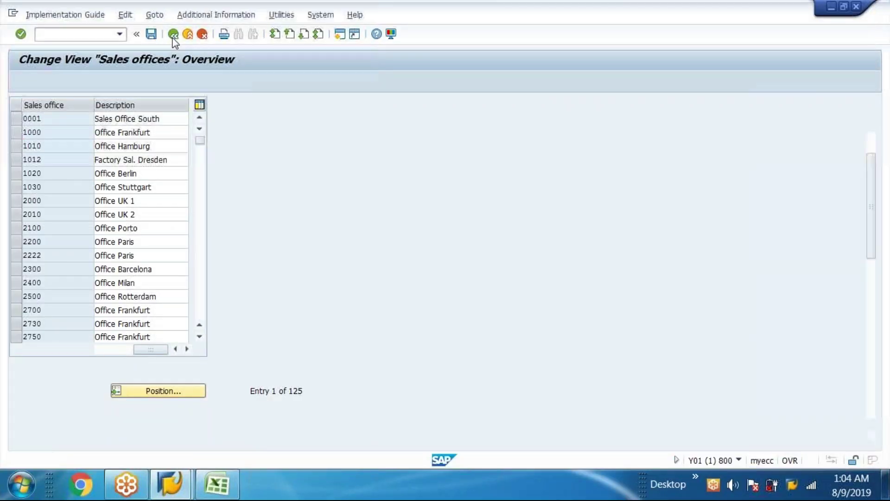
- Run Maintain sales group and add new sales group keys A1 and A2
left_click(136, 292)
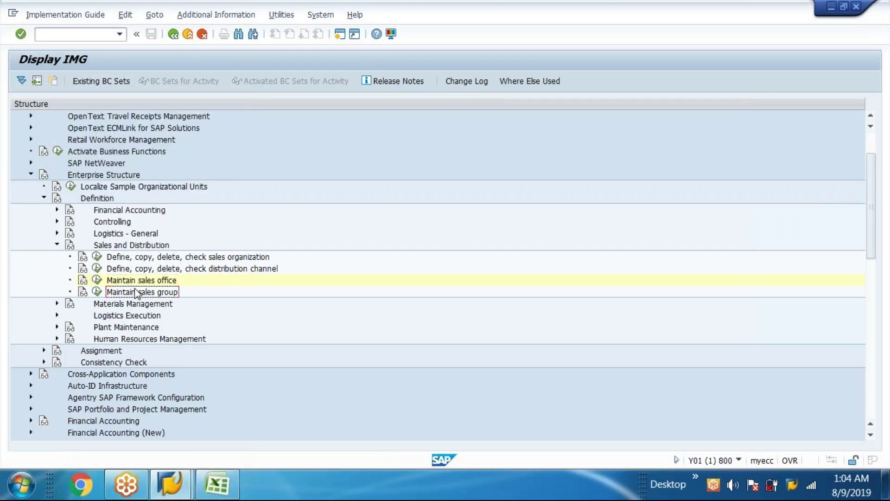
left_click(97, 291)
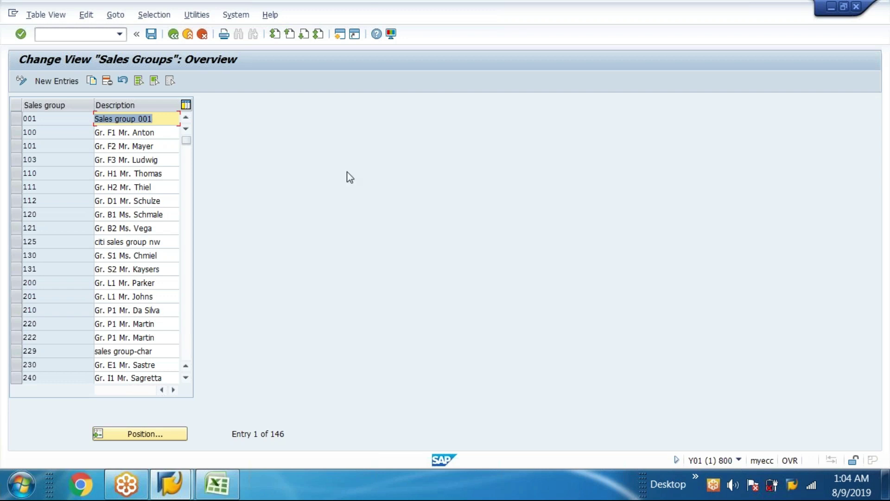
left_click(68, 81)
type("A")
left_click(64, 131)
left_click(63, 133)
type("A2")
- Describe A1 as 'APPLE PHONE' and A2 as 'APPLE TABS', then save
left_click(137, 117)
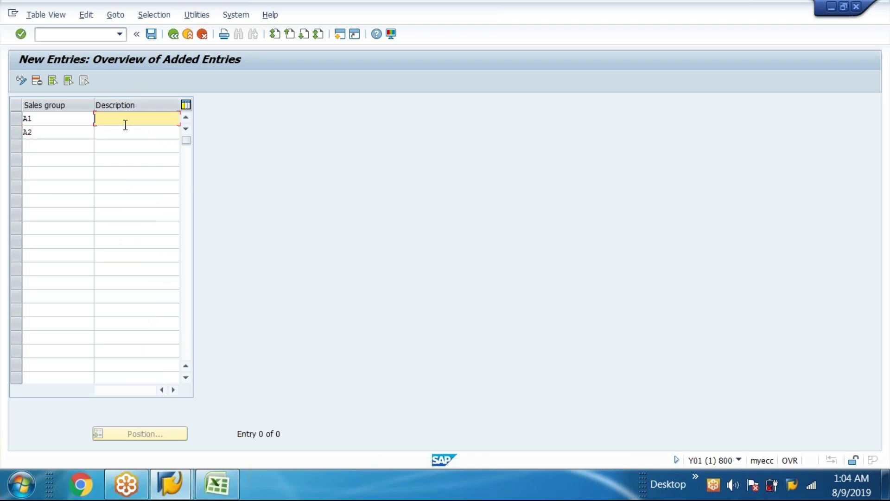
type("APPLE ")
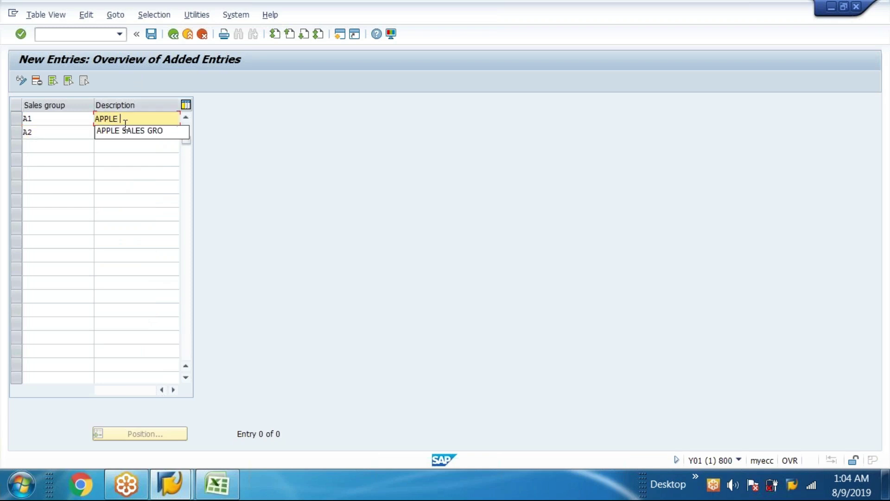
type("PHONE")
left_click(117, 129)
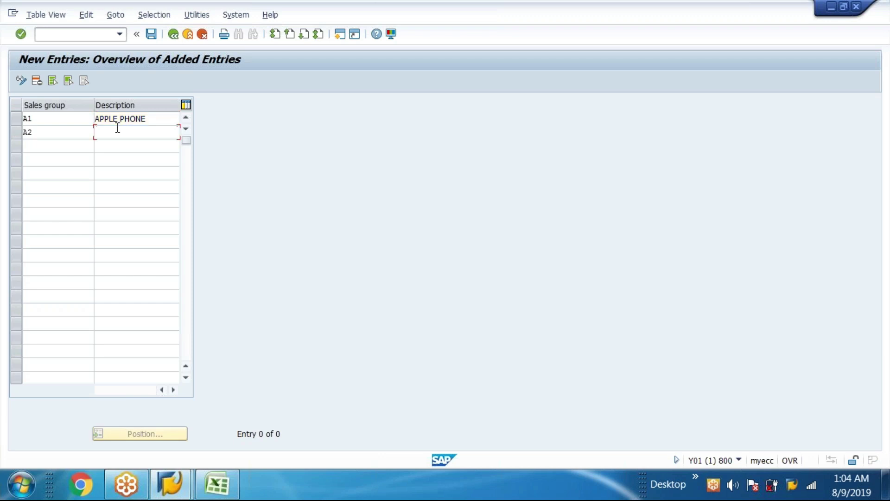
type("APPL")
key("BackSpace")
type("PP")
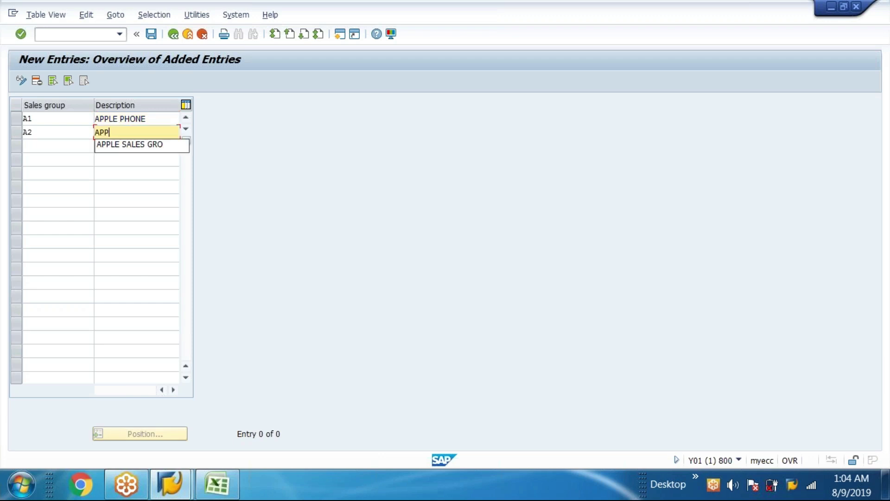
type("LE TAB")
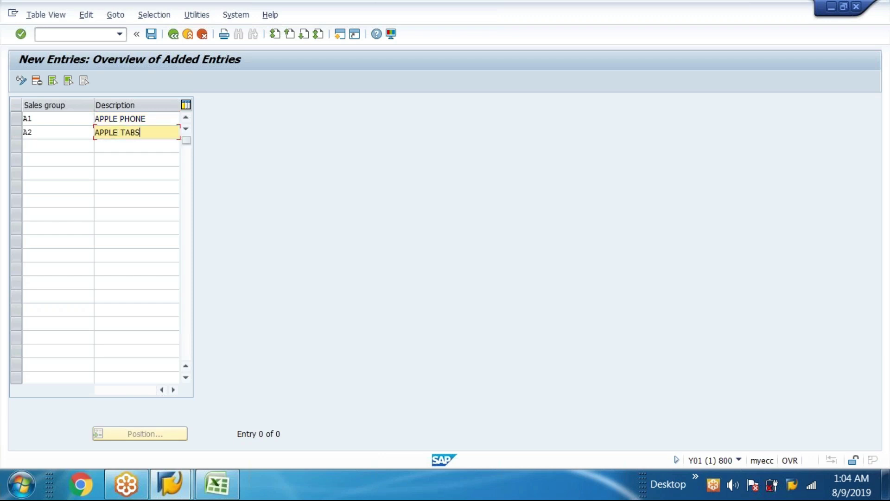
type("S")
left_click(152, 33)
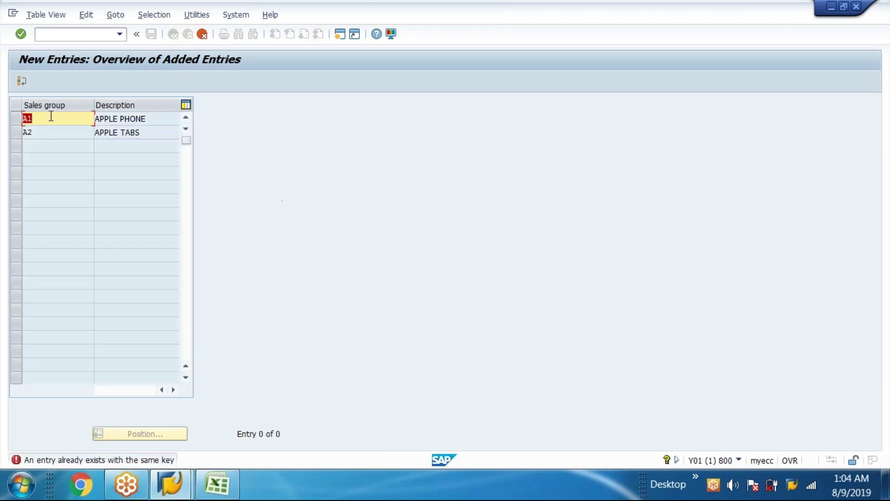
- Change the first key to A3 and save under new request Y01K920752 'Maintain sales group'
type("A3")
key("ctrl+s")
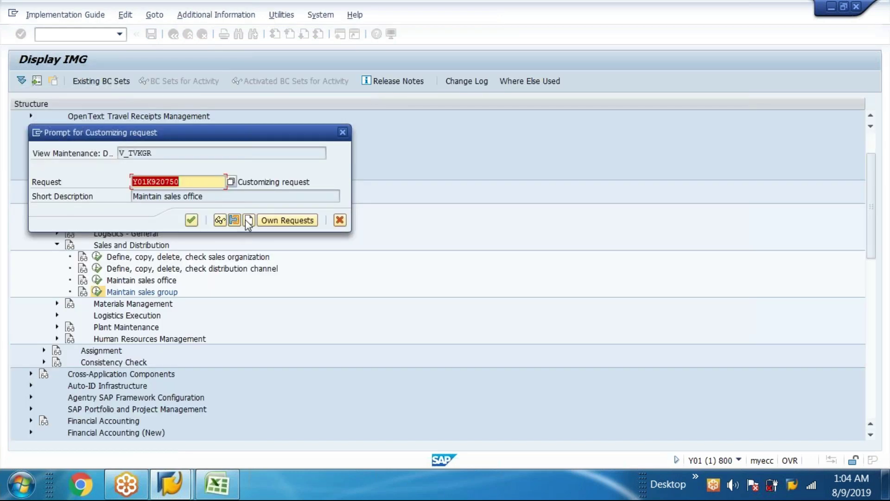
left_click(248, 220)
type("test")
key("BackSpace")
key("BackSpace")
key("BackSpace")
key("BackSpace")
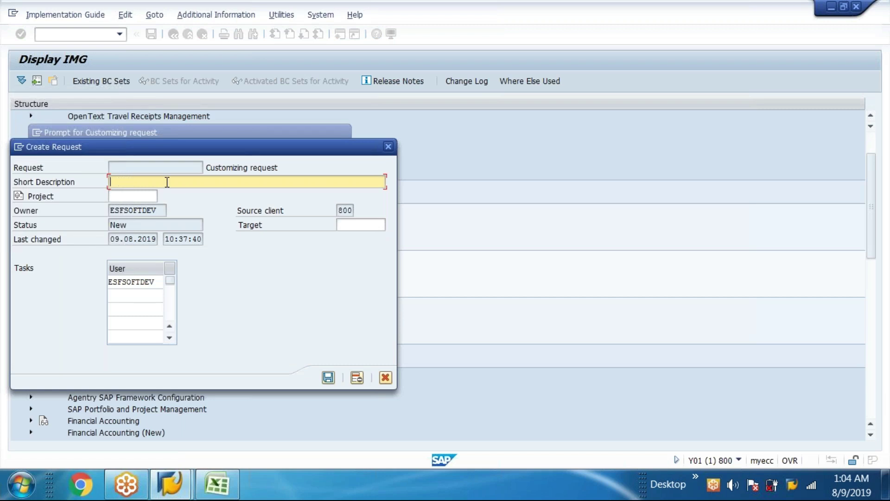
type("Maintain sales group")
left_click(328, 377)
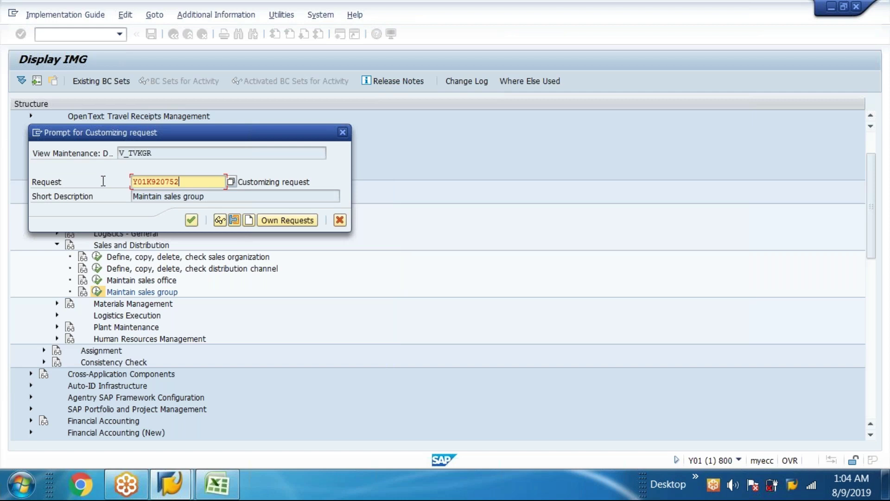
left_click(217, 484)
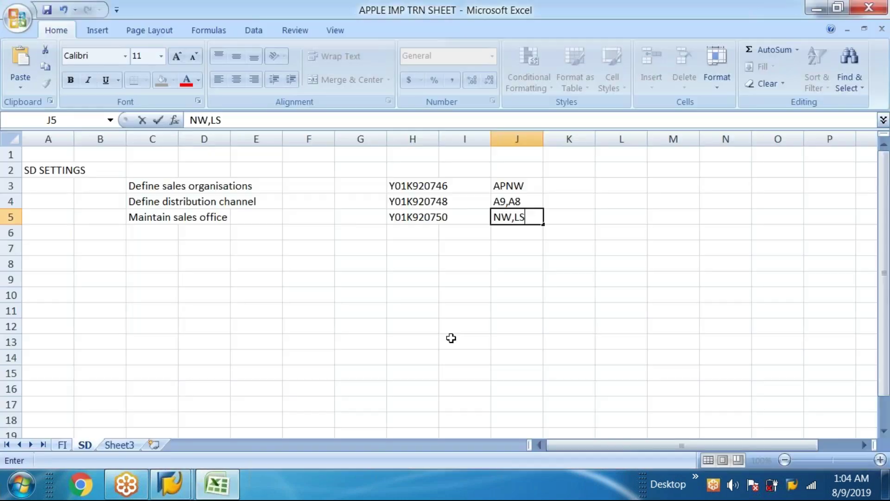
- Log request Y01K920752 in cell H6 and 'Maintain sales group' in cell C6
left_click(400, 231)
double_click(399, 232)
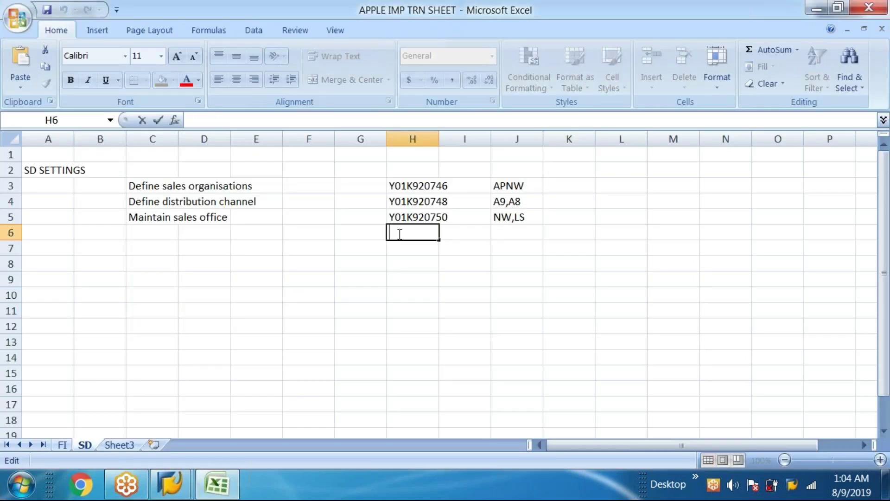
type("Y01K920752")
left_click(147, 234)
key("alt+Tab")
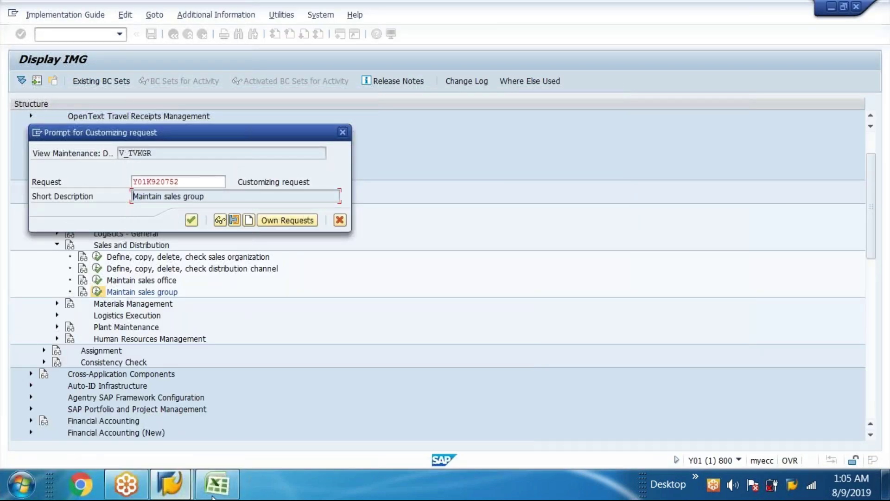
left_click(215, 485)
double_click(155, 232)
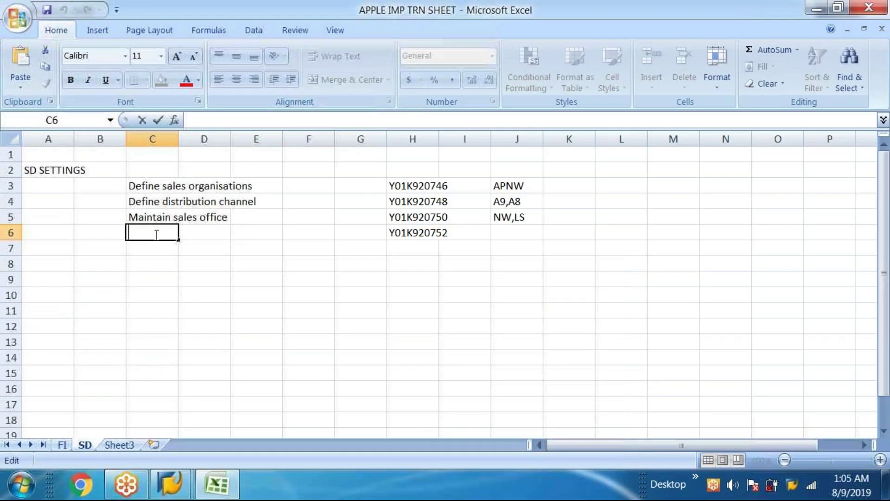
type("Maintain sales group")
- Save the sales groups to the request and record group codes A2,A3 in cell J6
key("alt+Tab")
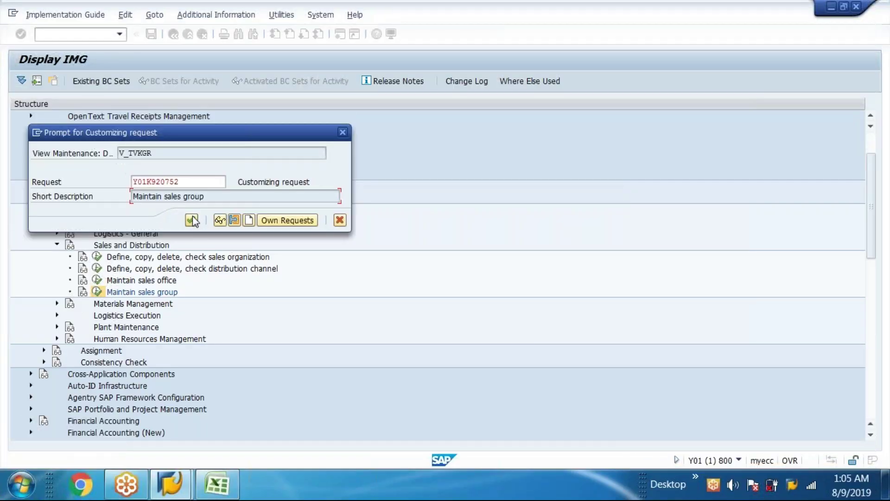
left_click(192, 218)
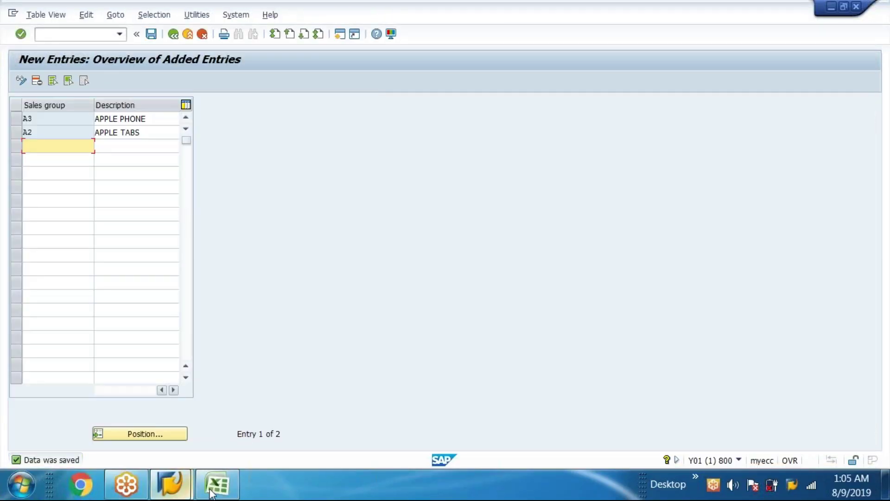
key("alt+Tab")
left_click(517, 232)
type("a")
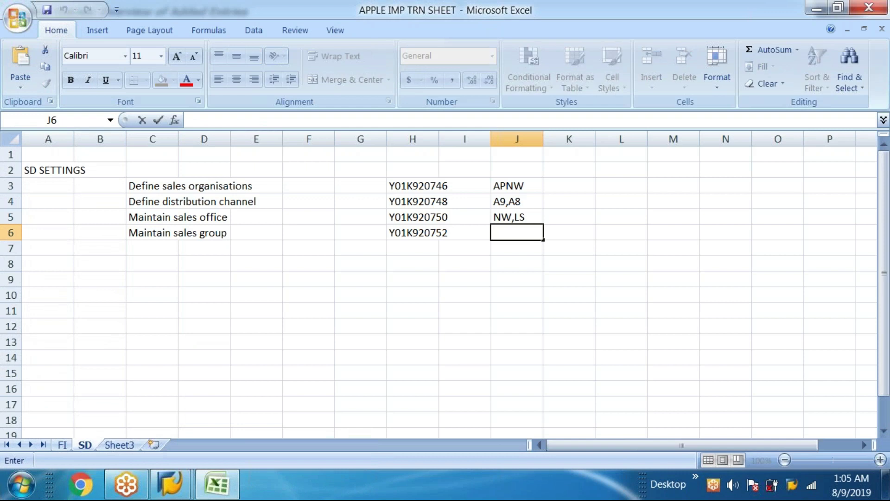
type("2,a3")
key("BackSpace")
key("BackSpace")
key("BackSpace")
key("BackSpace")
key("BackSpace")
type("A2,A3")
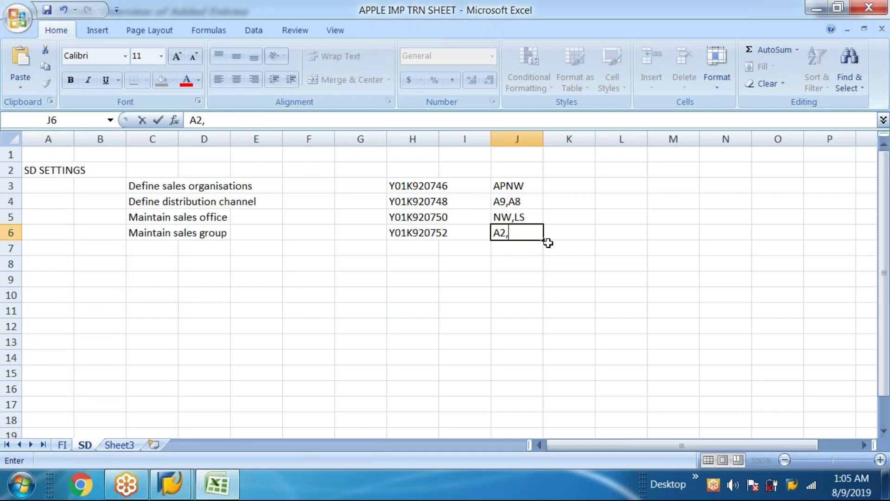